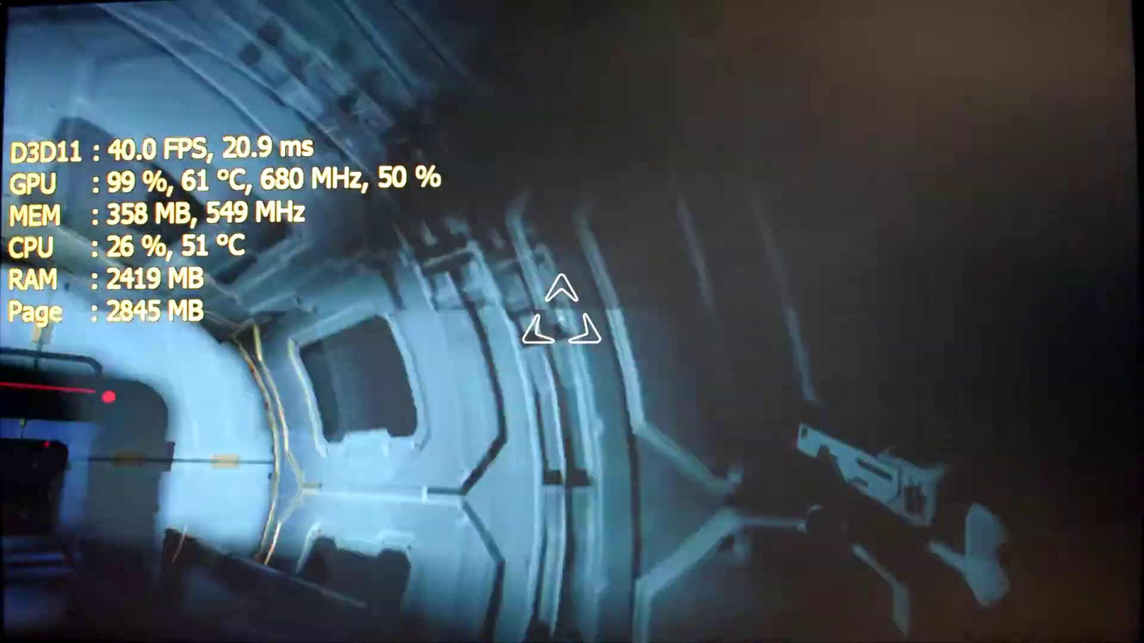
Resume play from the pause menu and walk down the blue corridor into the room.
key(Escape)
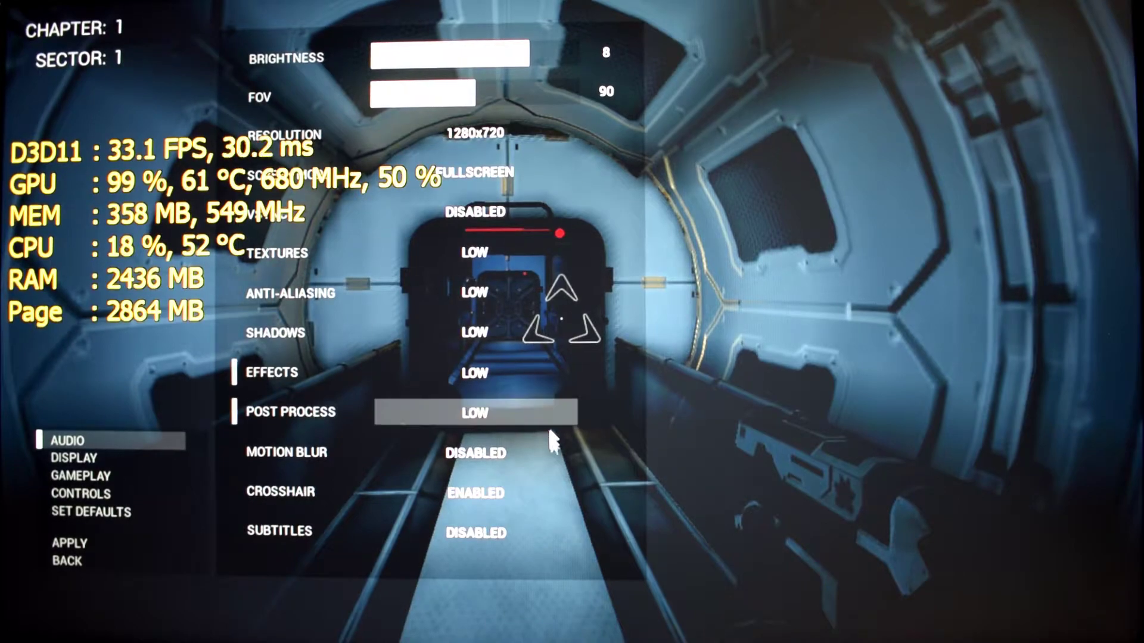
key(Escape)
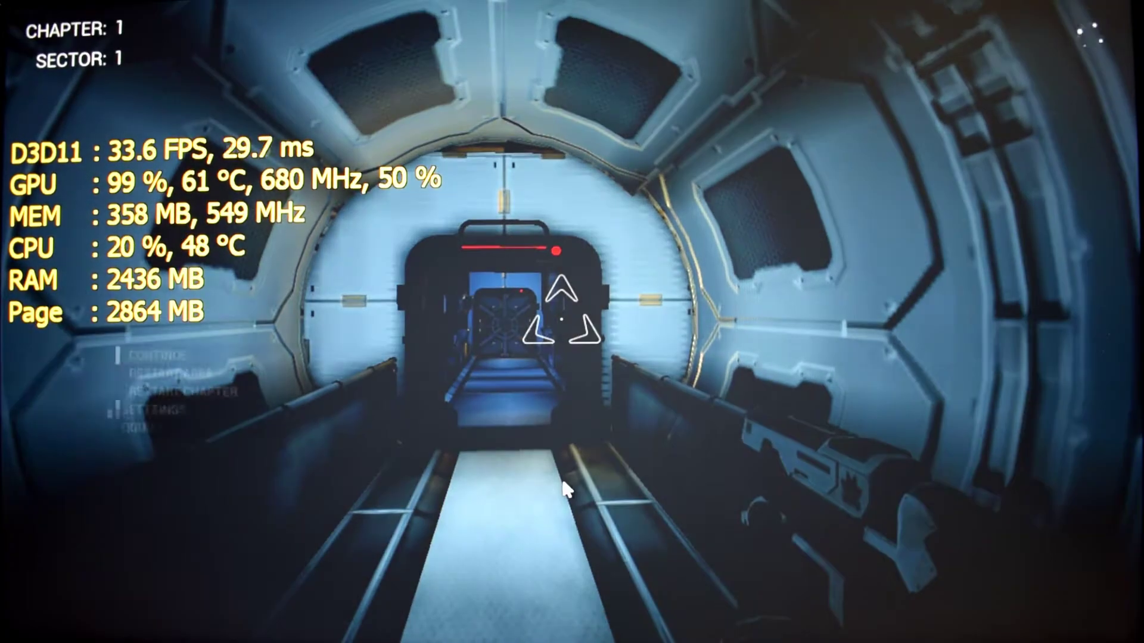
key(w)
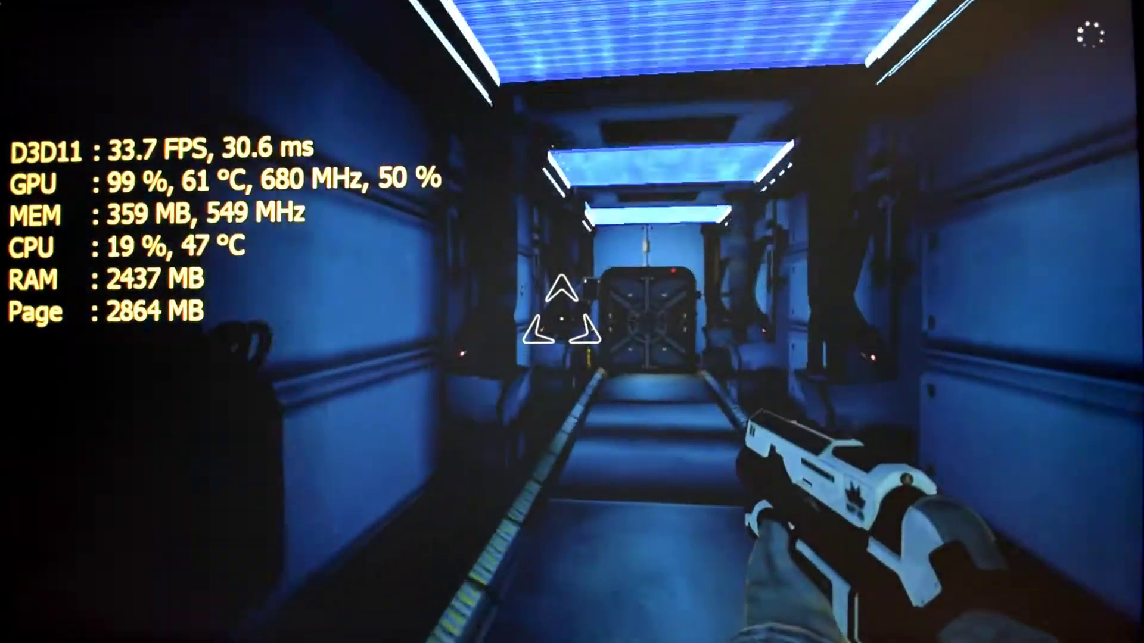
key(w)
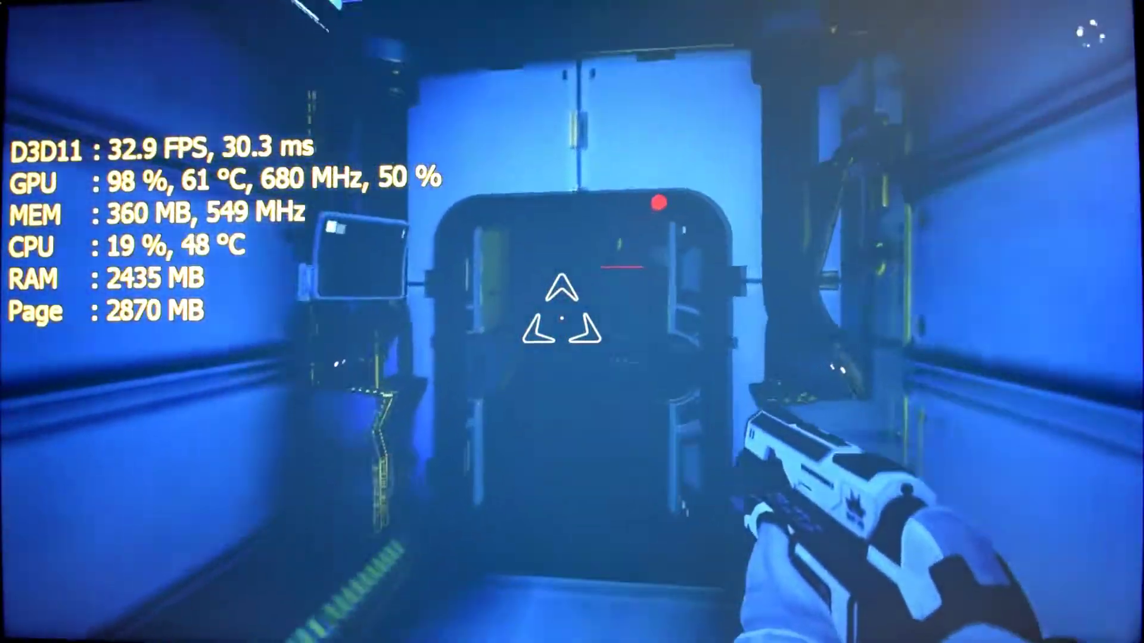
key(w)
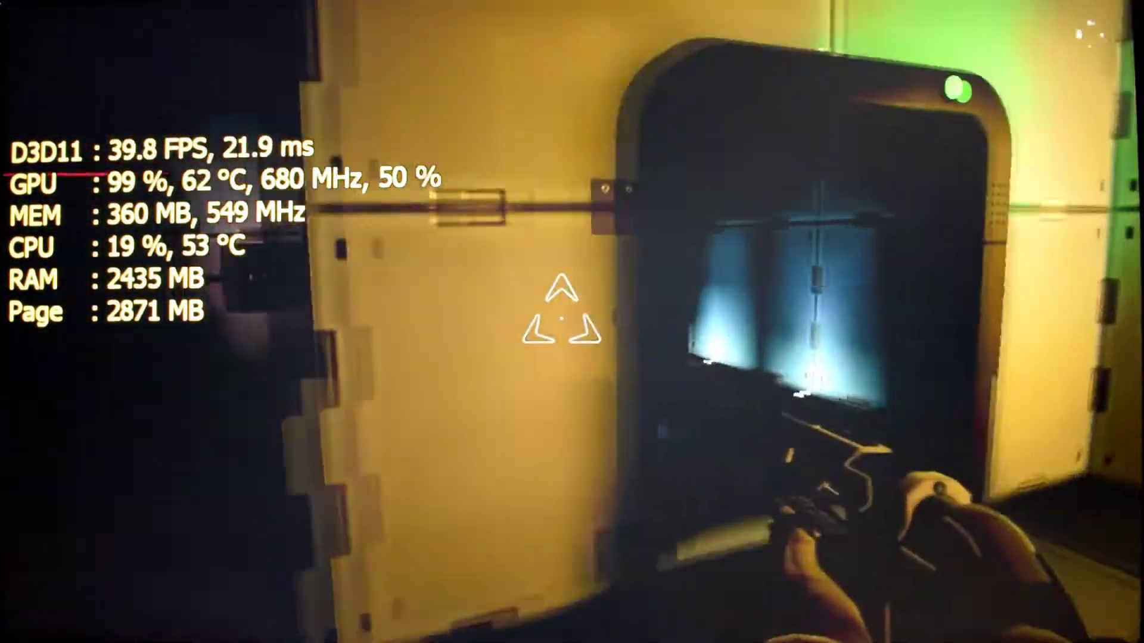
Pick up the red crate, carry it across the room and drop it.
key(w)
key(w)
key(e)
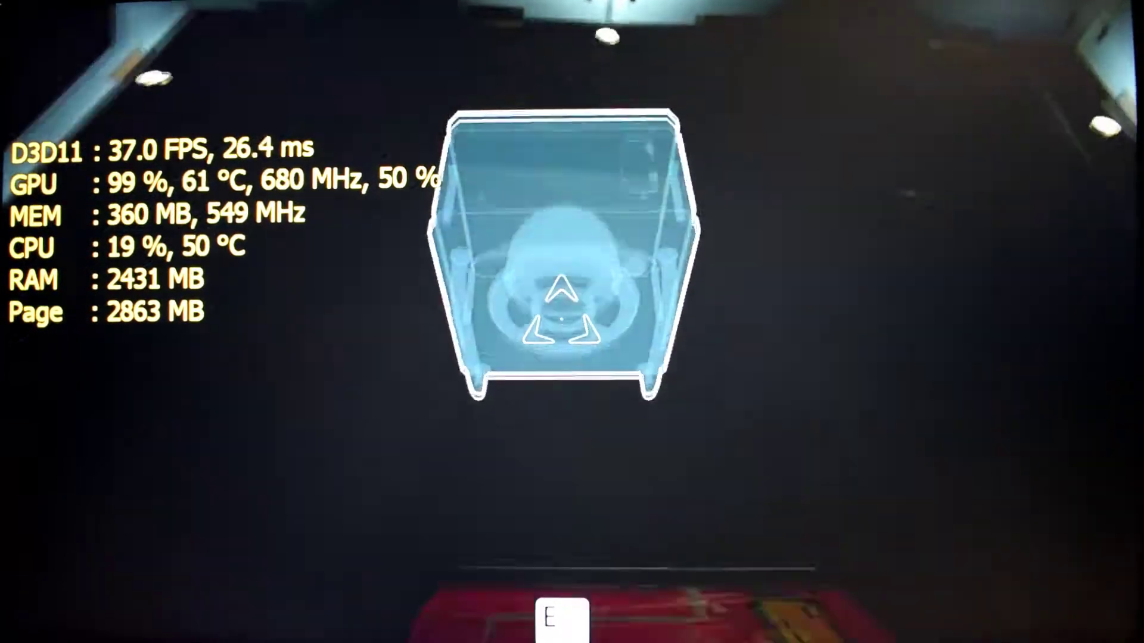
key(w)
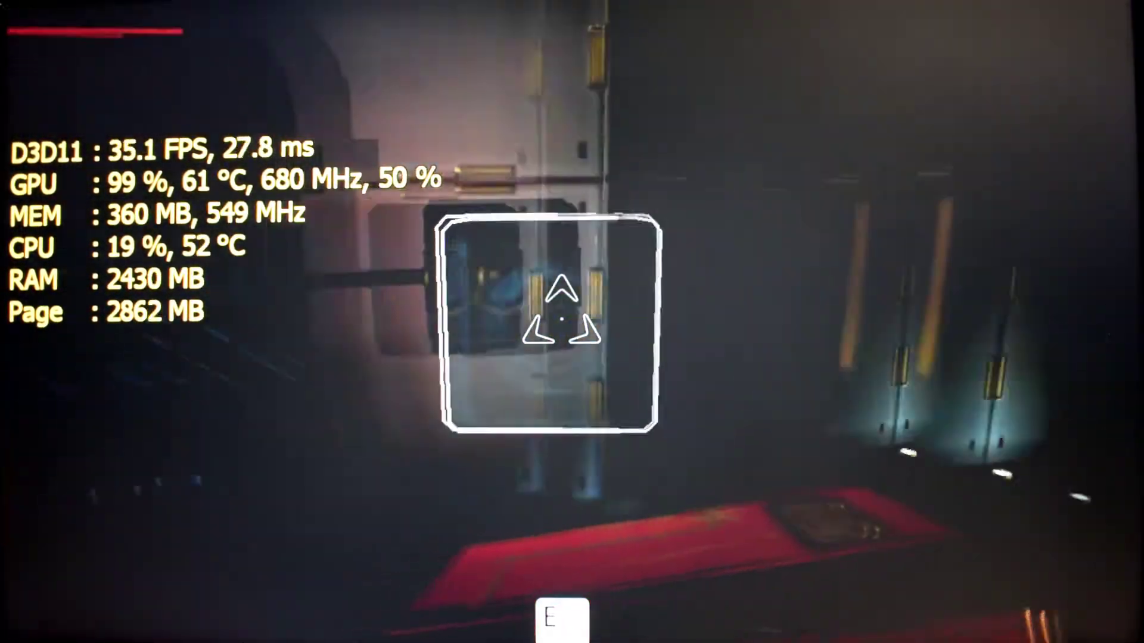
click(562, 314)
Go through the corridor door and fire the energy beam twice at the wall receiver.
key(w)
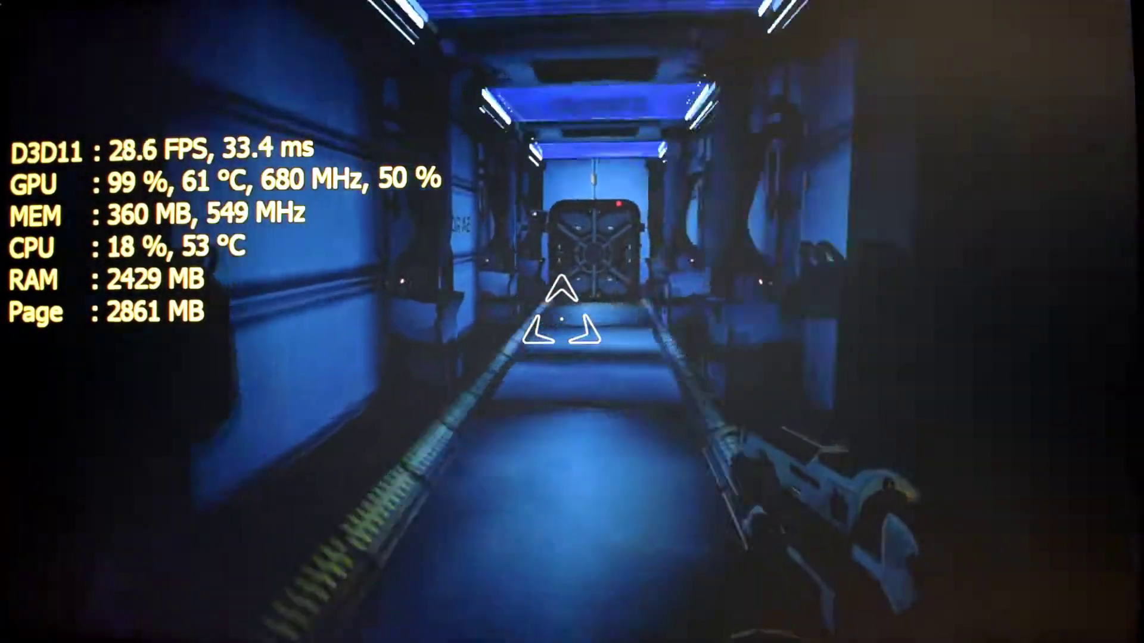
key(w)
key(w)
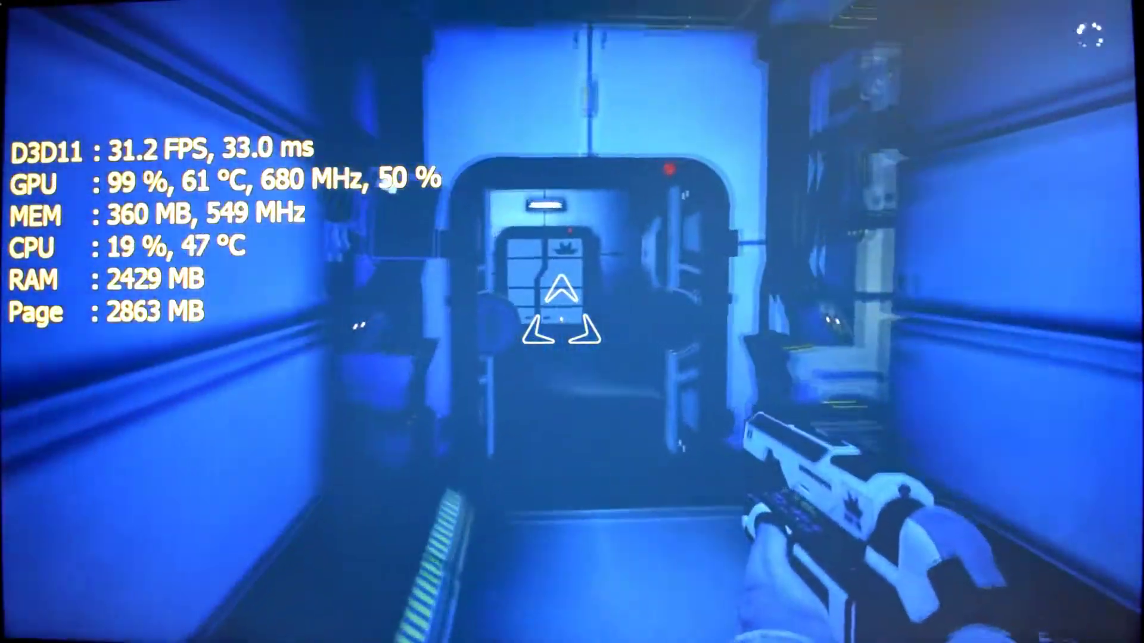
key(w)
key(w)
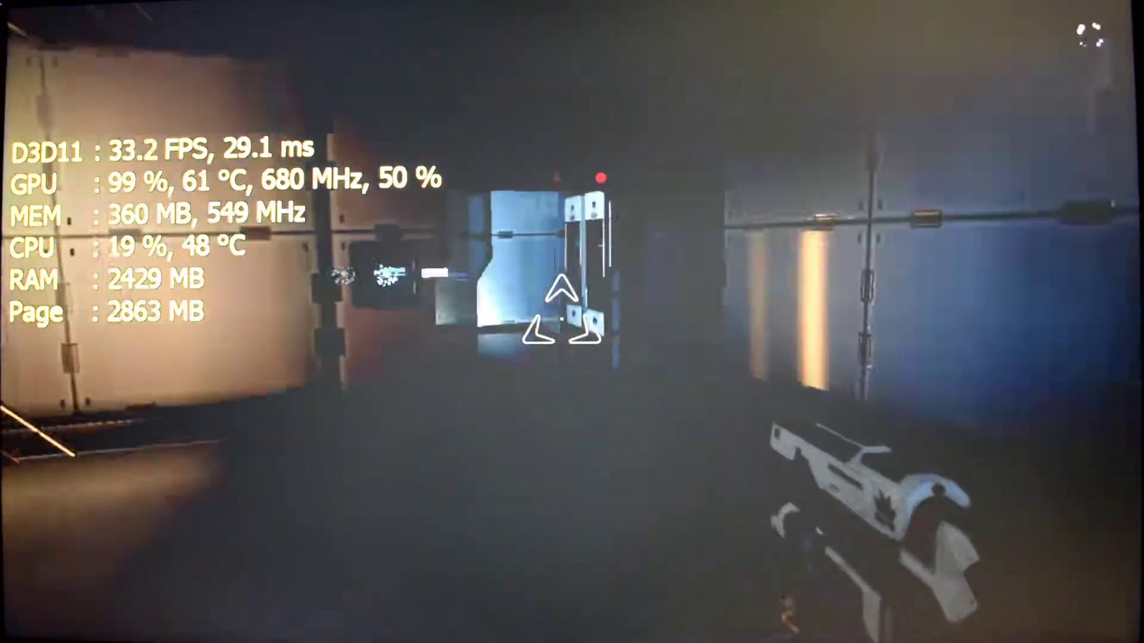
key(w)
click(562, 314)
click(561, 314)
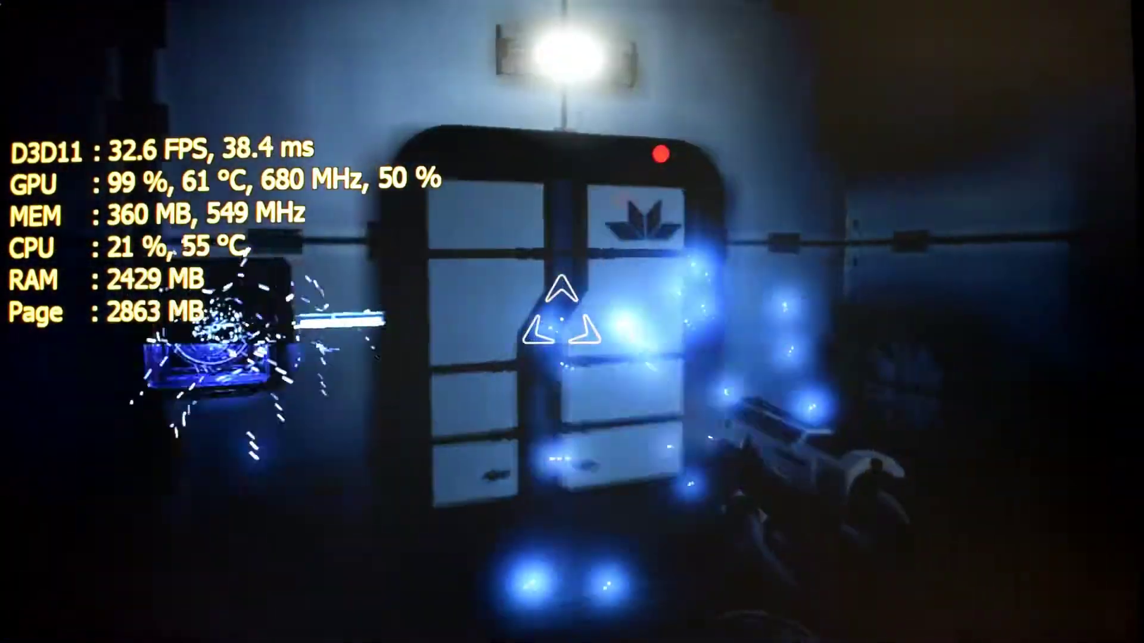
Cross the orange-lit room past the red device and vault door to the far corridor.
key(w)
key(w)
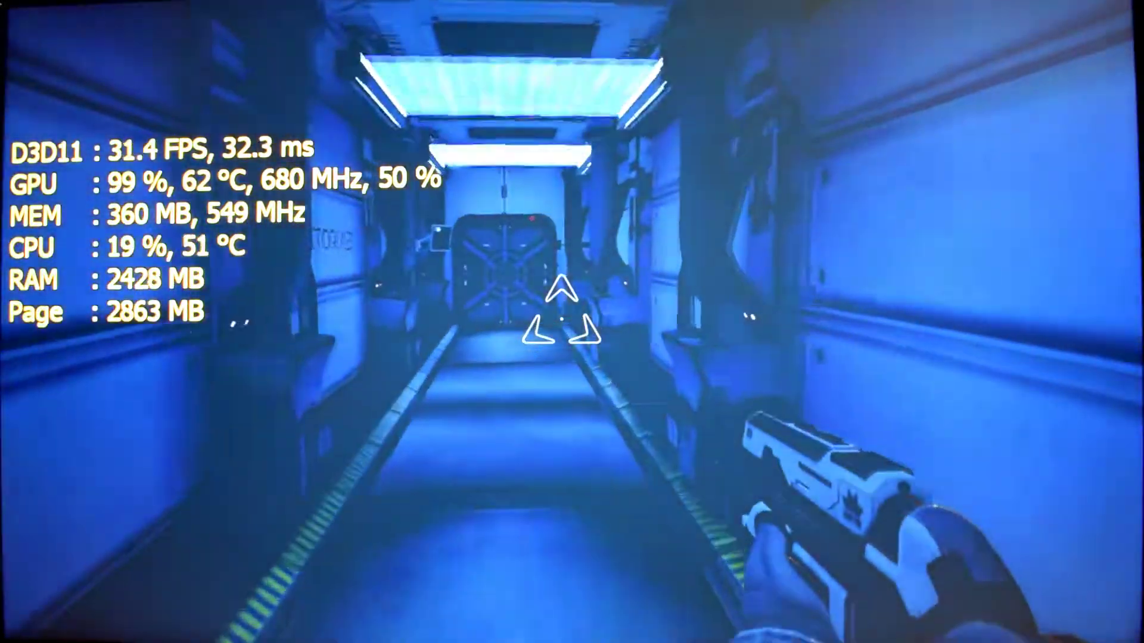
key(w)
key(w)
key(w)
key(w)
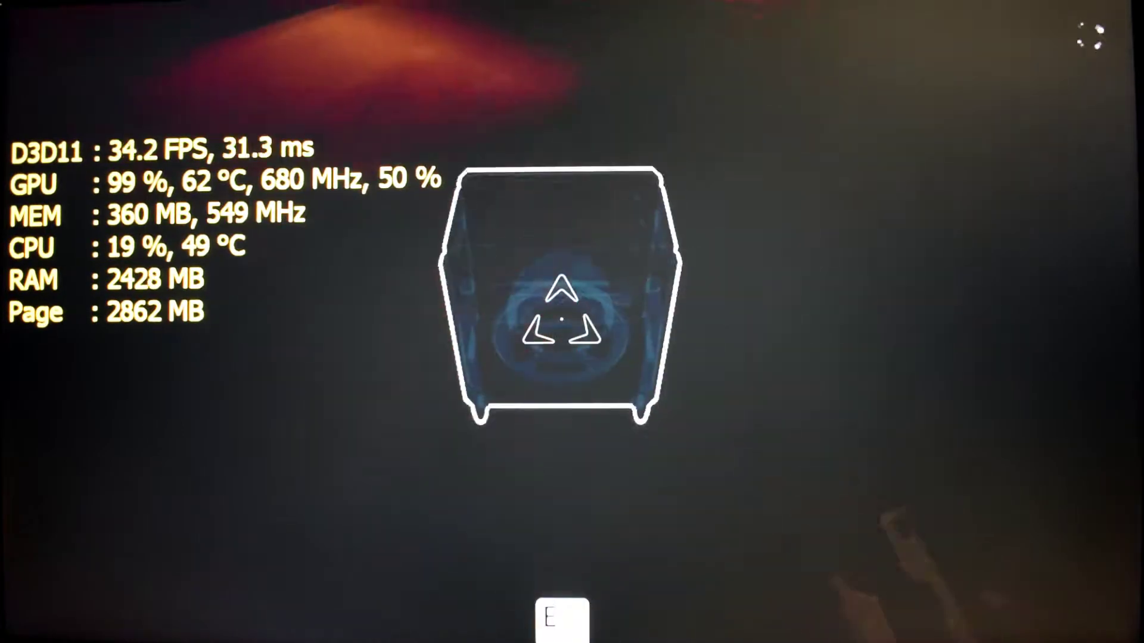
key(w)
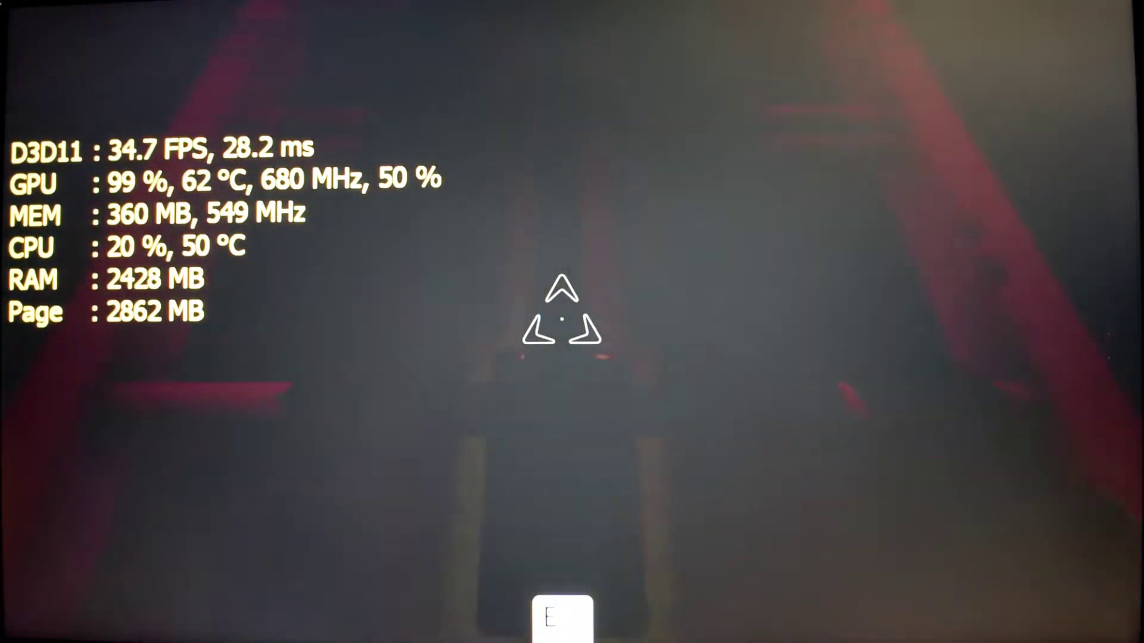
key(w)
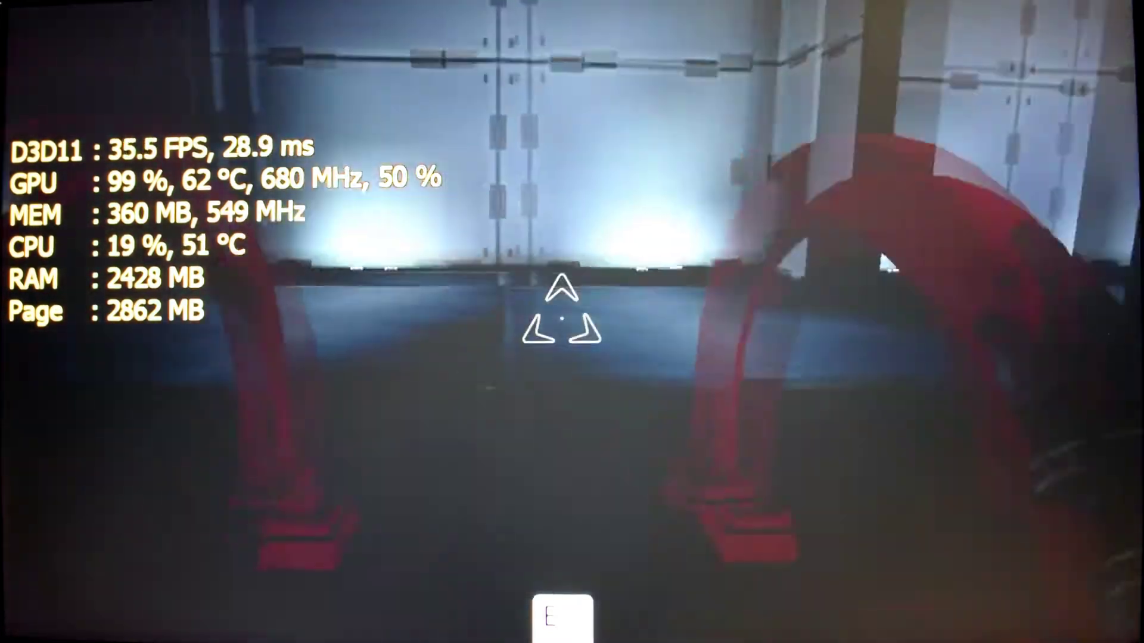
key(w)
key(w)
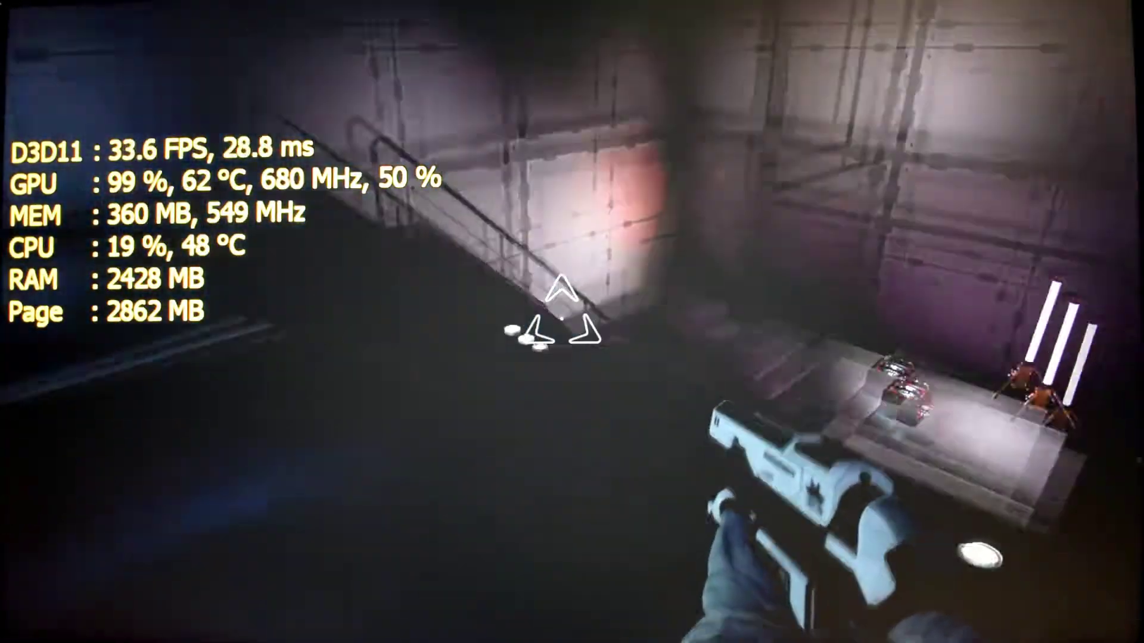
key(w)
key(w)
key(w)
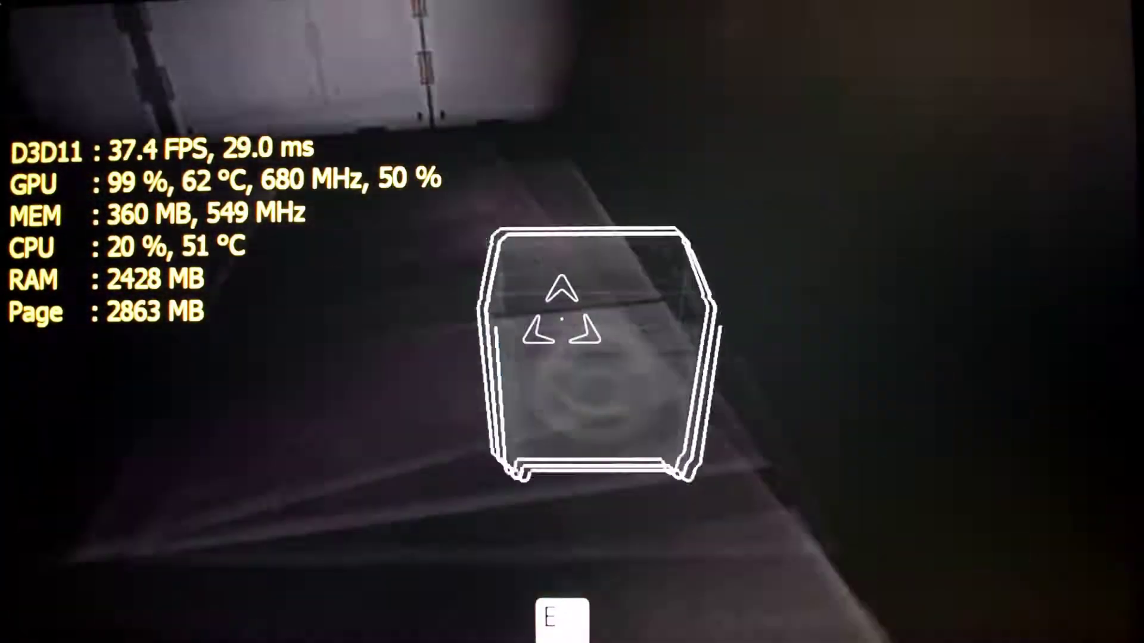
key(w)
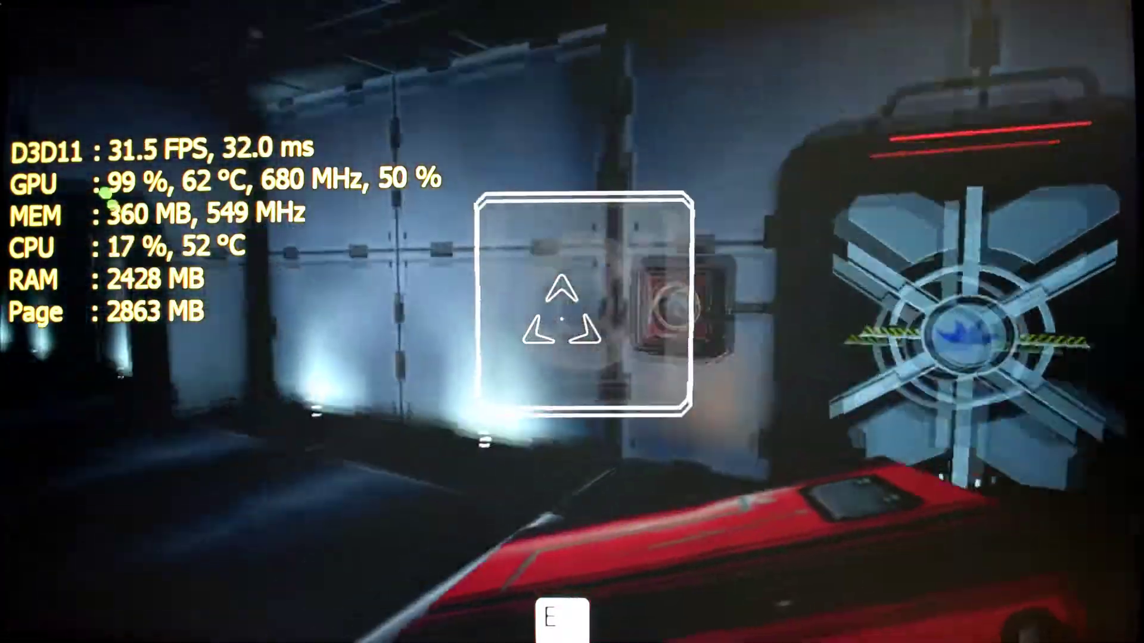
key(w)
key(w)
key(w)
key(w)
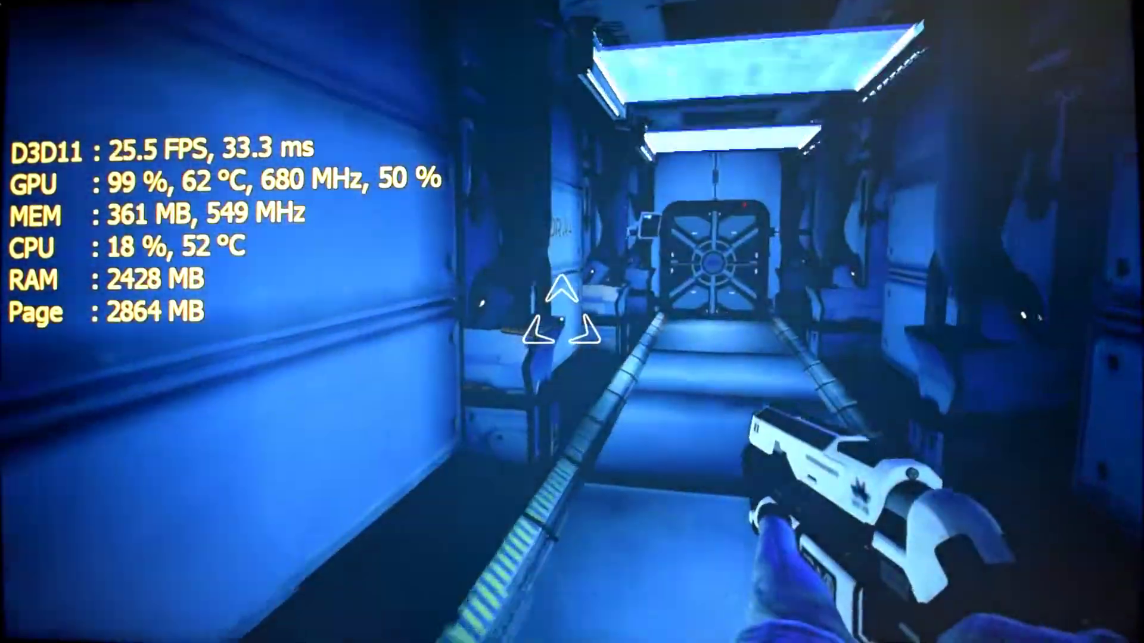
key(w)
key(w)
key(w)
key(w)
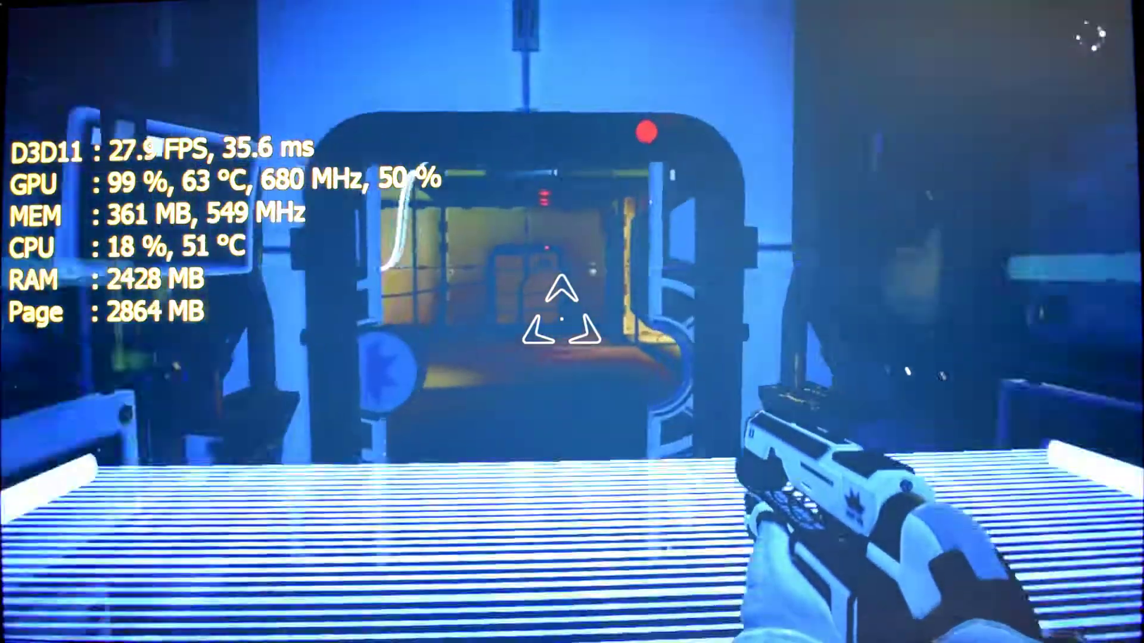
Enter the orange-lit room and pull the red lever from the wall.
key(w)
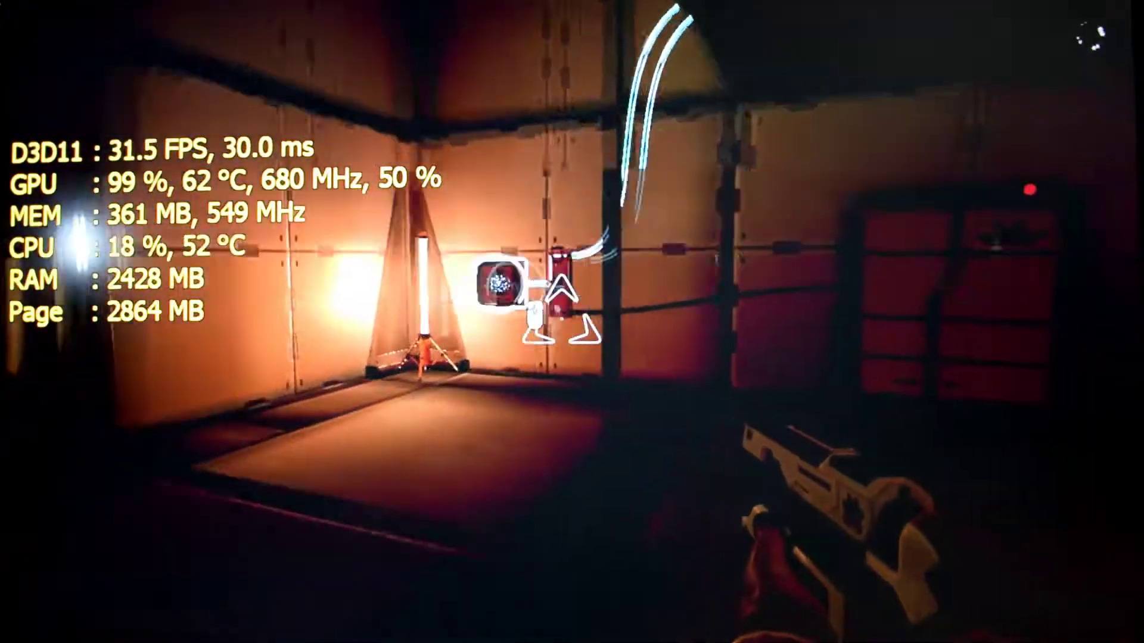
key(w)
key(w)
key(e)
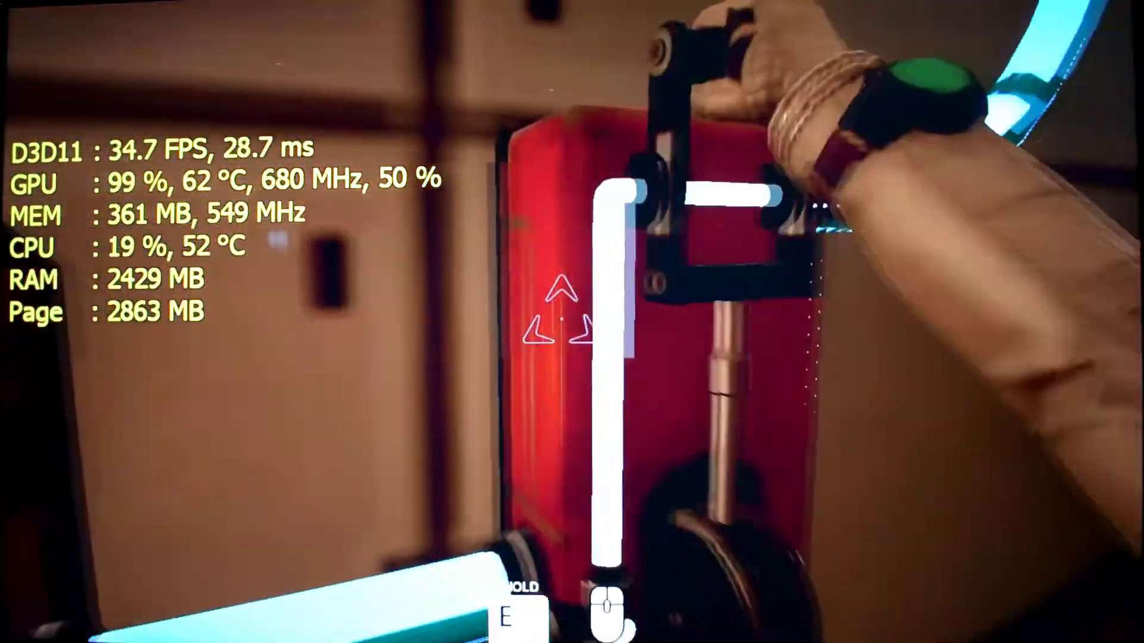
key(e)
drag(572, 322, 804, 322)
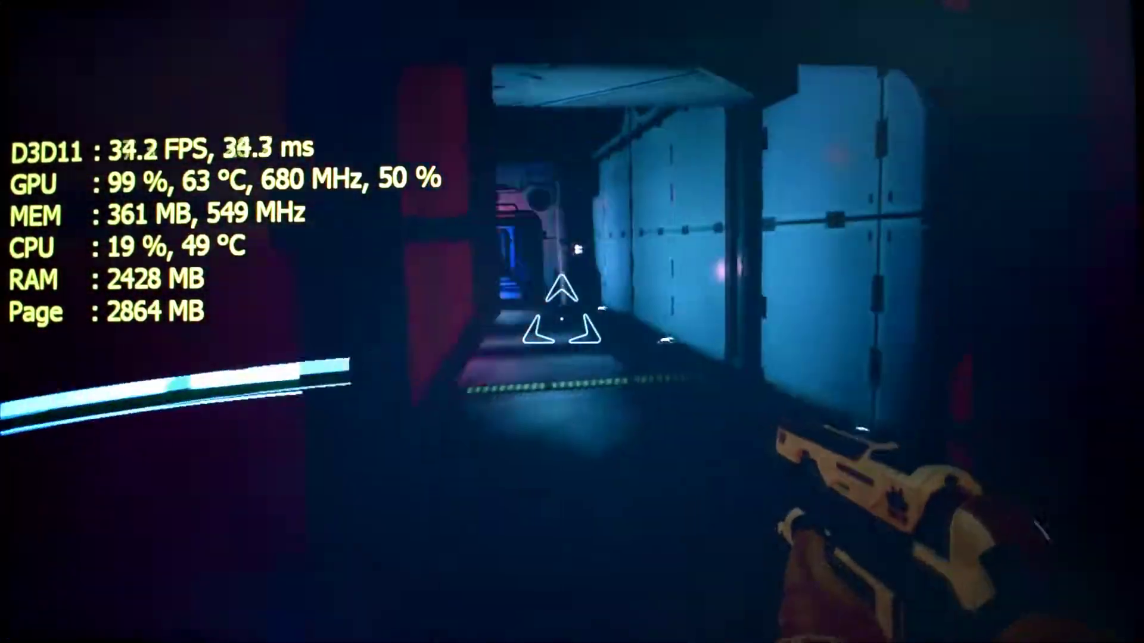
Walk through the red-lit room and the vault doorway into the blue corridor.
key(w)
key(w)
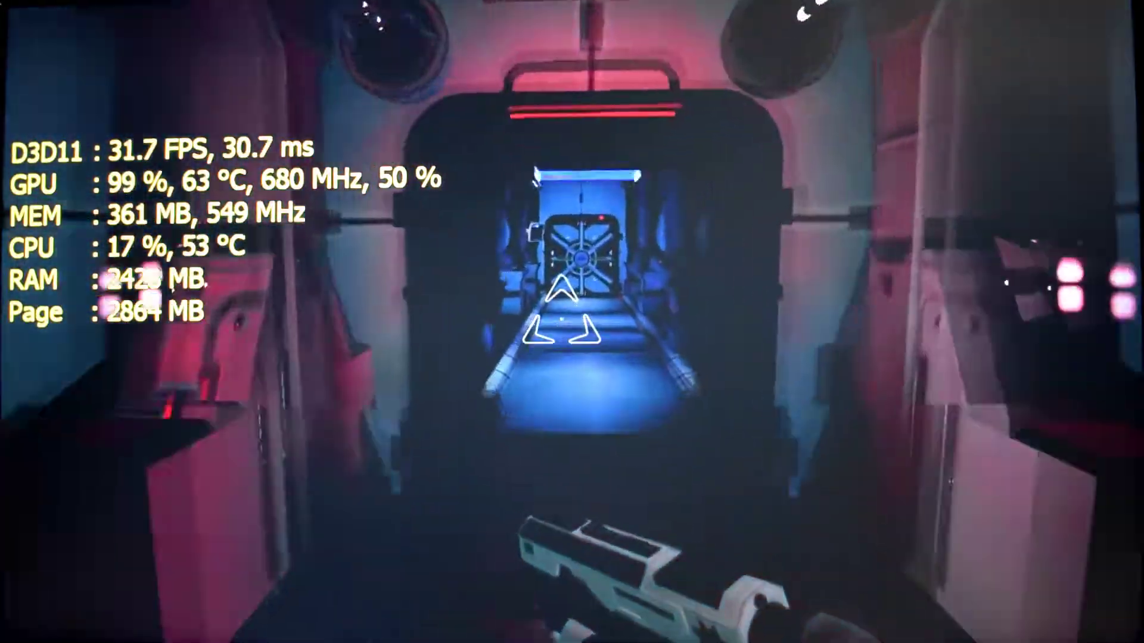
key(w)
key(w)
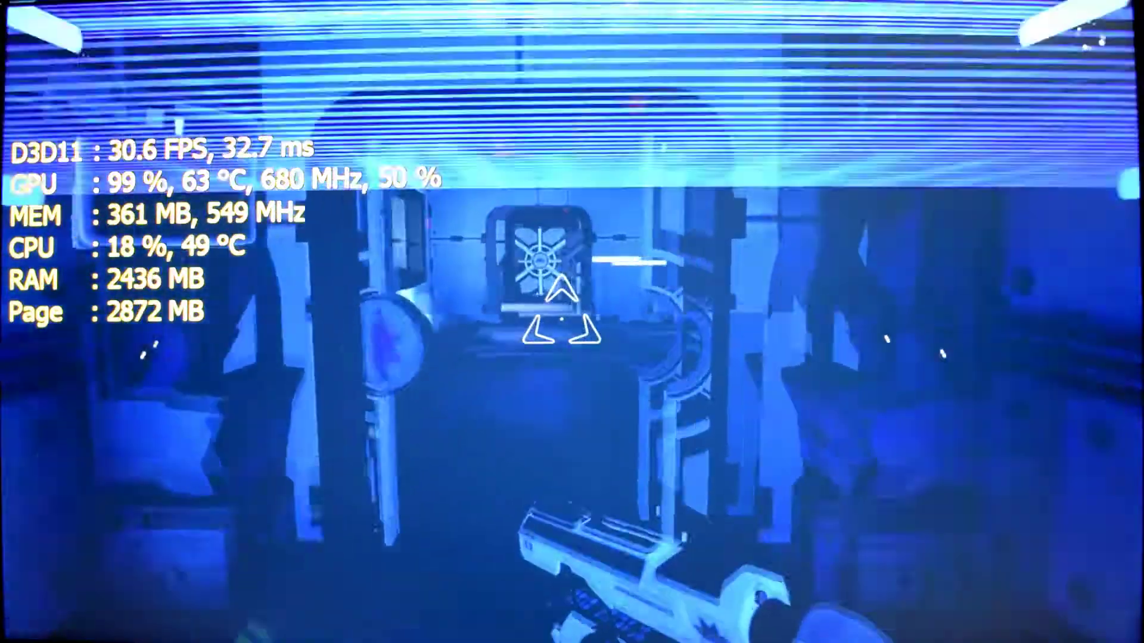
key(w)
key(w)
key(w)
key(w)
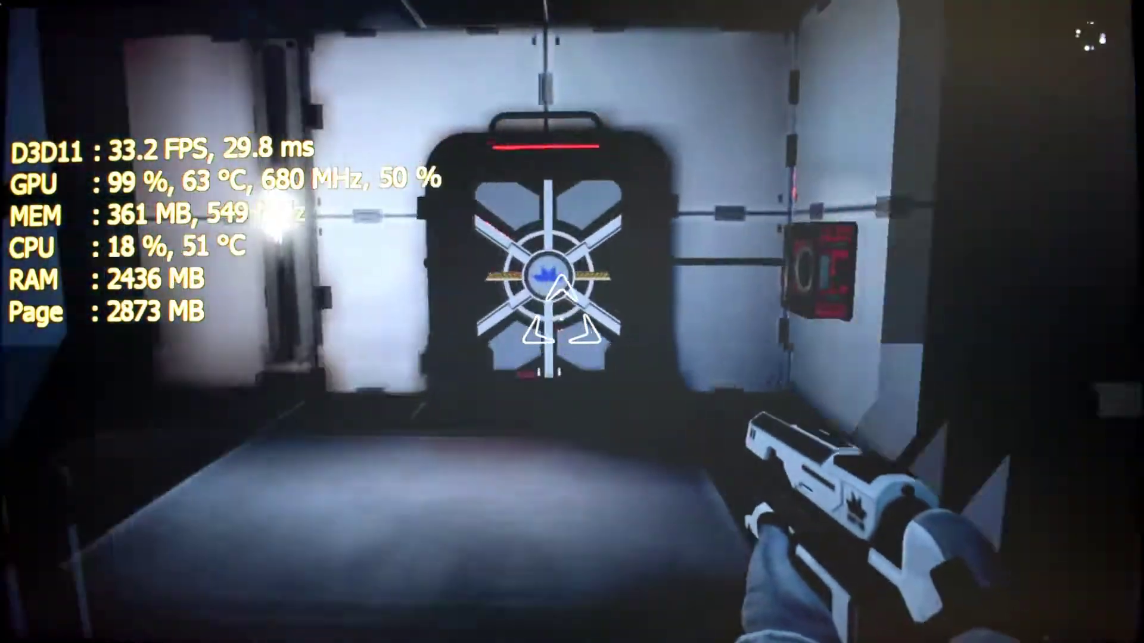
key(w)
key(w)
key(w)
key(w)
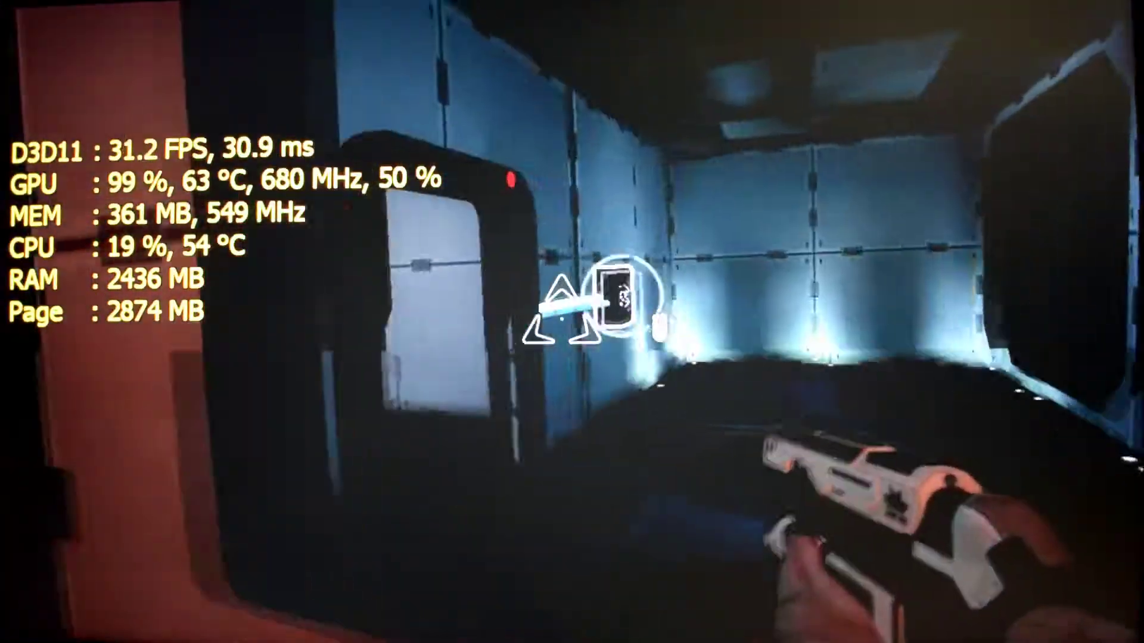
key(w)
key(w)
key(w)
key(w)
key(w)
key(w)
key(w)
key(w)
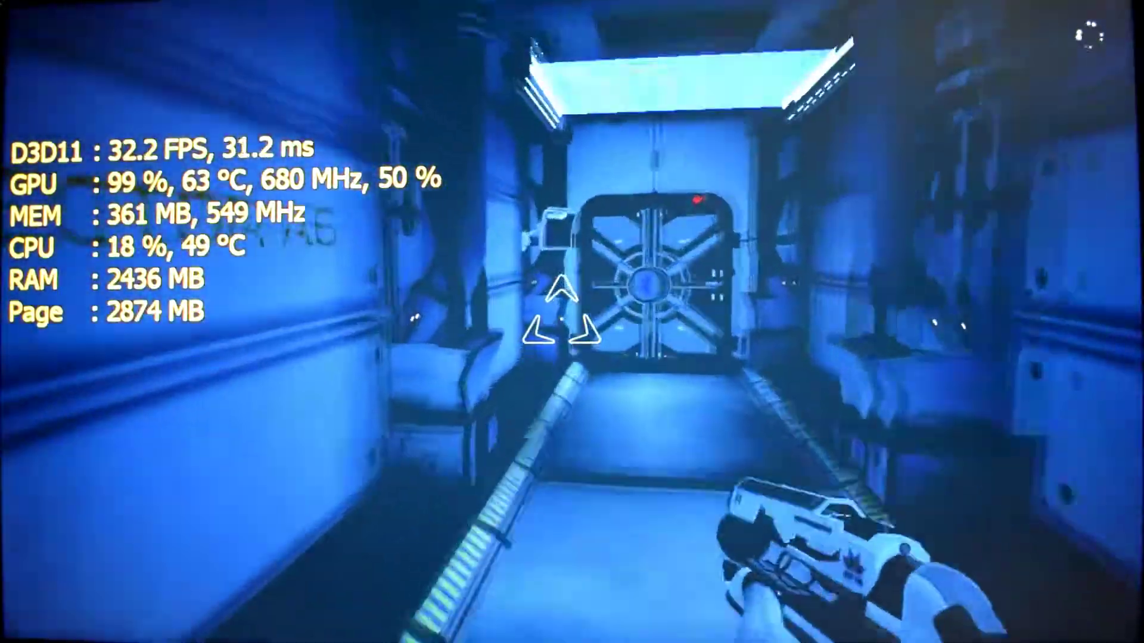
key(w)
key(w)
key(w)
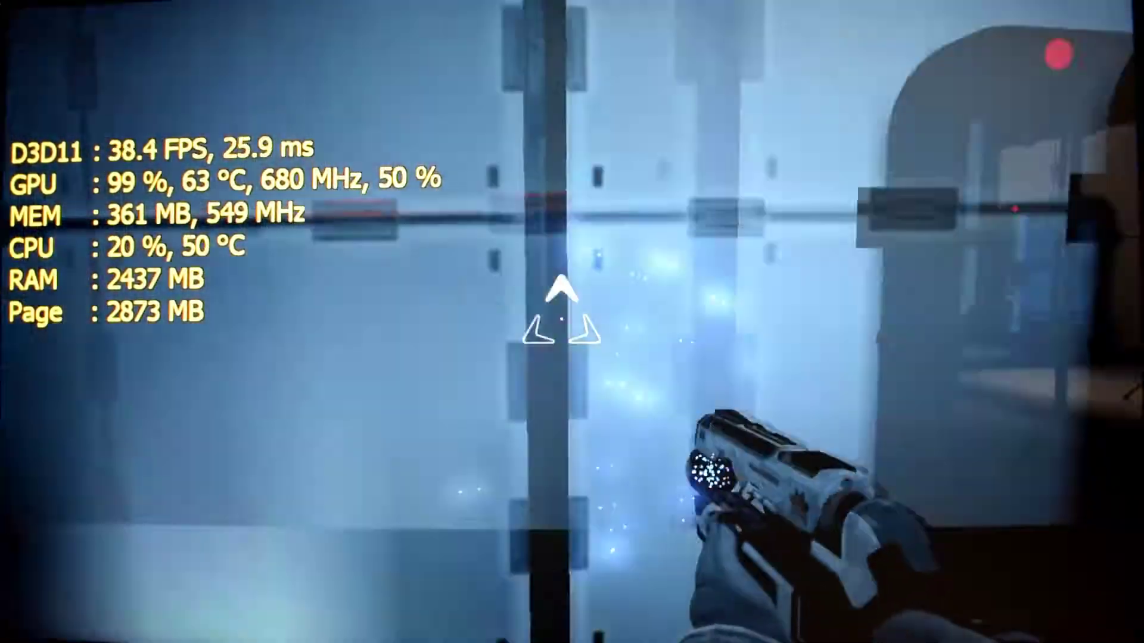
key(w)
key(w)
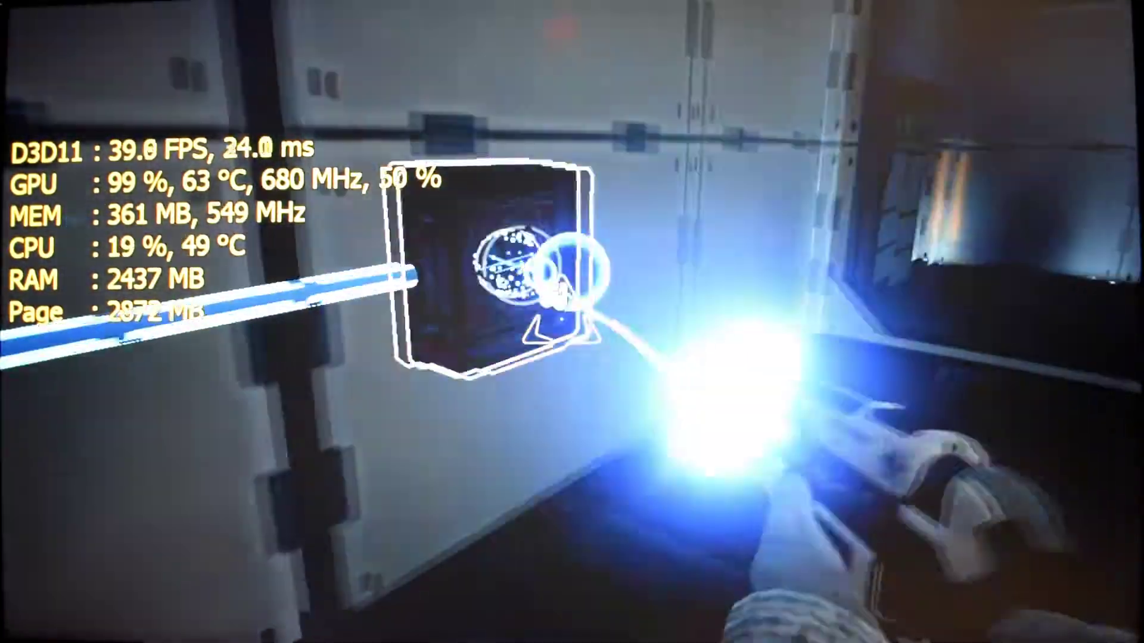
Fire a beam at the wall panel, then carry the cube toward the doorway.
key(e)
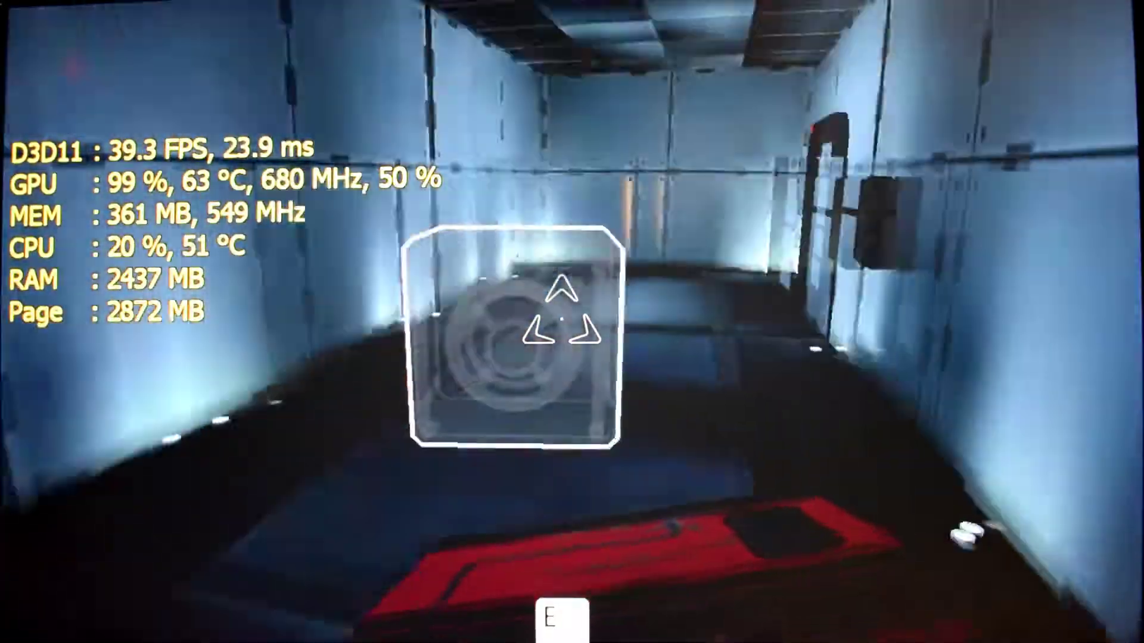
key(w)
key(w)
key(w)
key(w)
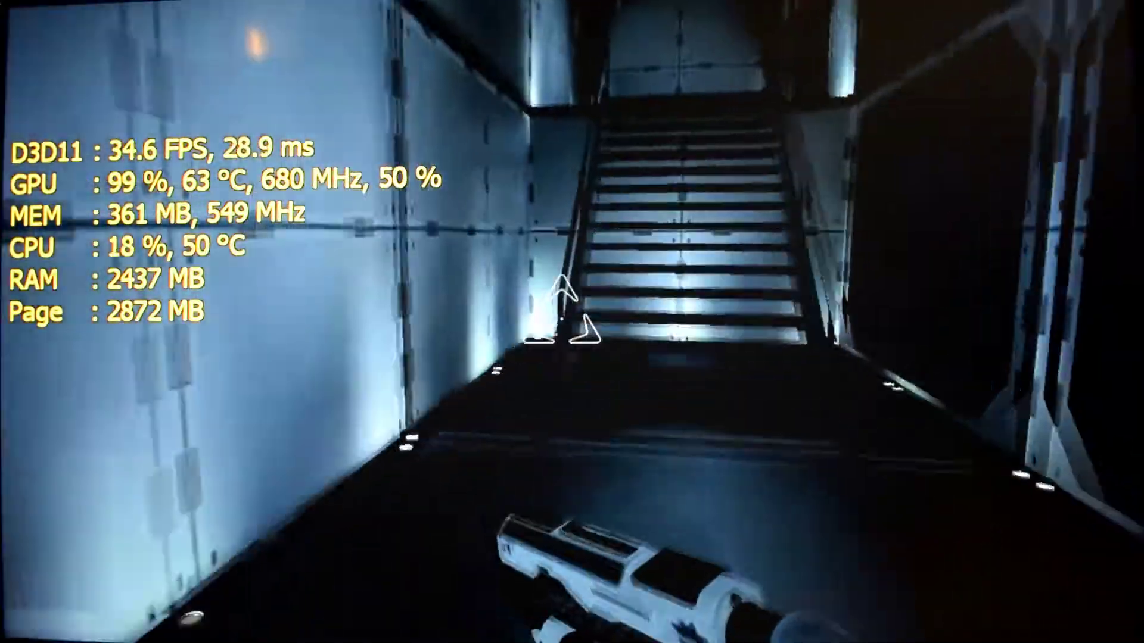
key(w)
Climb the stairs, fire energy into a socket, and enter the blue corridor.
key(w)
key(w)
key(w)
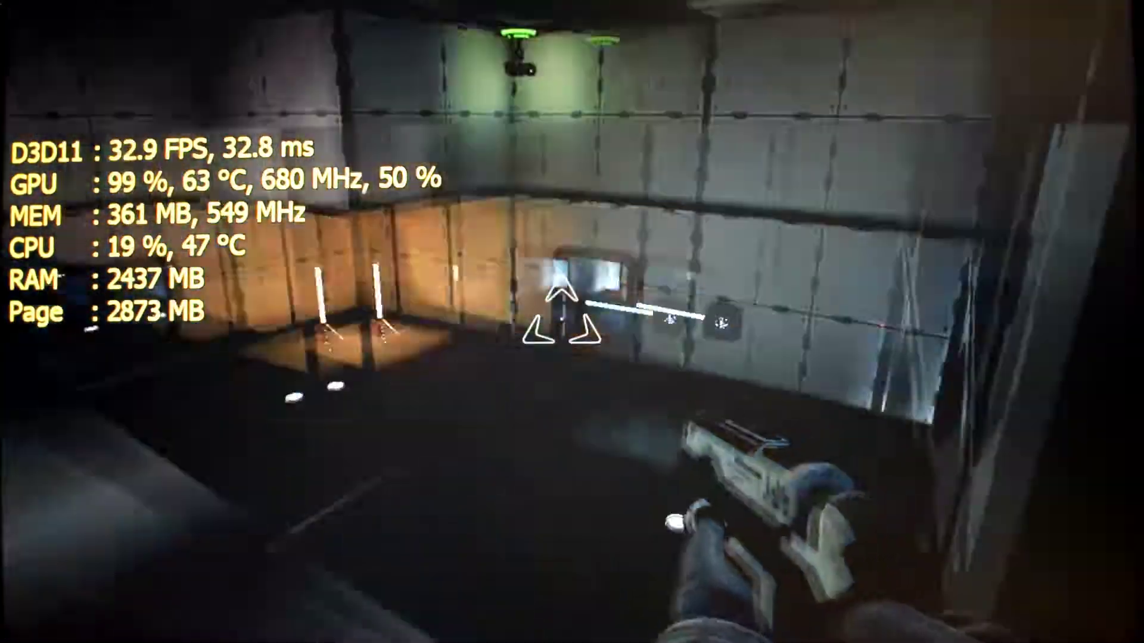
click(560, 313)
key(w)
click(560, 314)
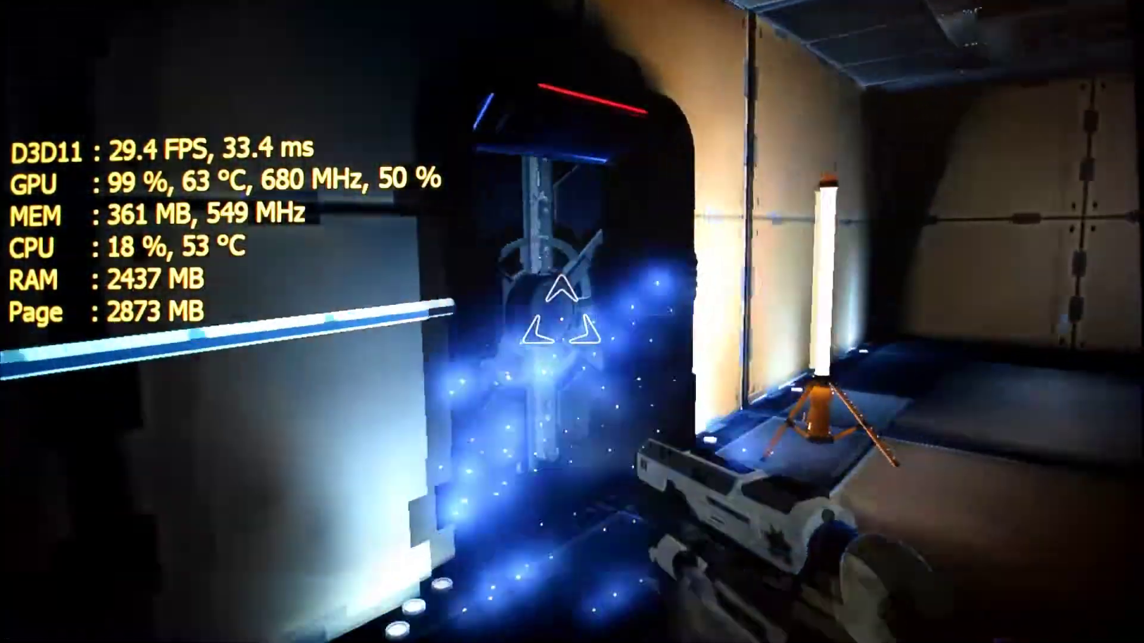
key(w)
key(w)
key(w)
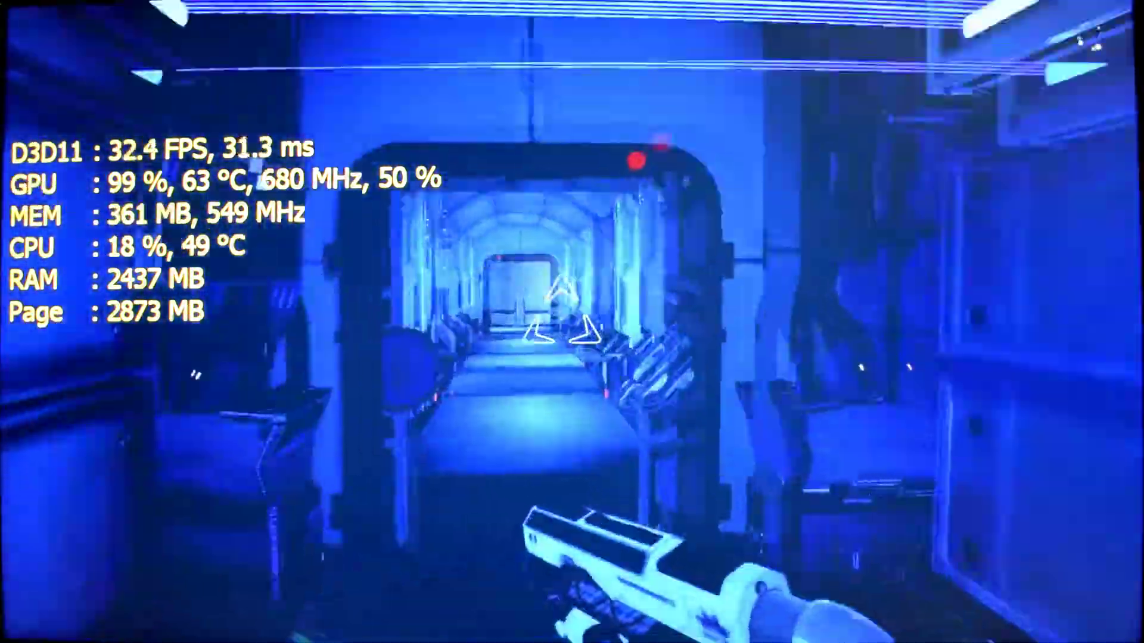
key(w)
Enter the room and grab hold of the ceiling disc device, then let go.
key(w)
key(w)
key(w)
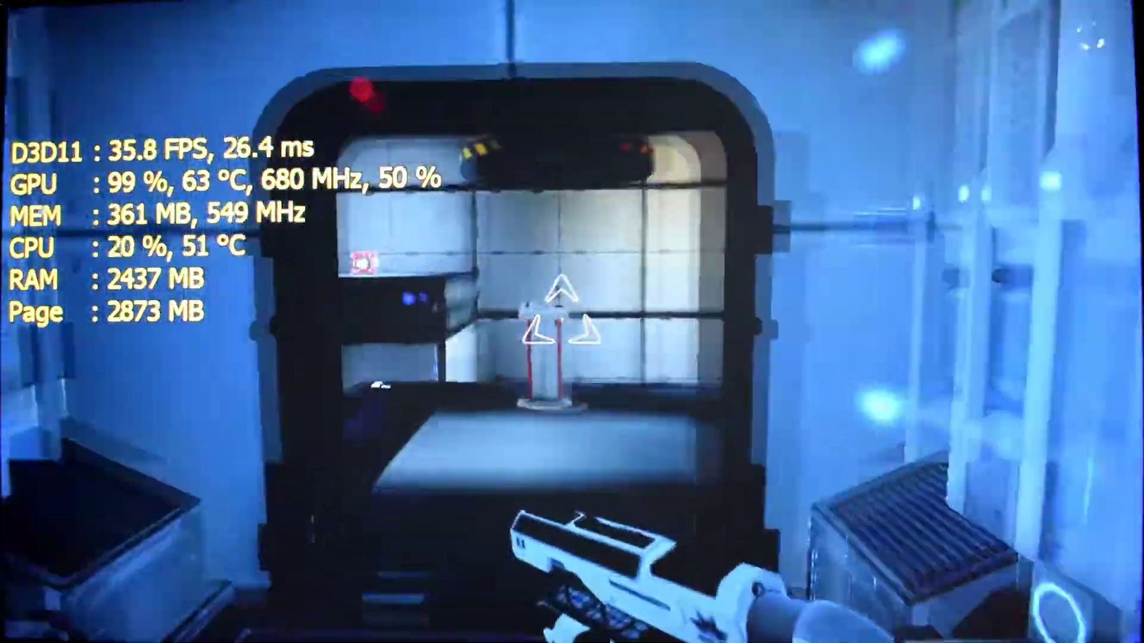
key(w)
key(w)
key(w)
key(w)
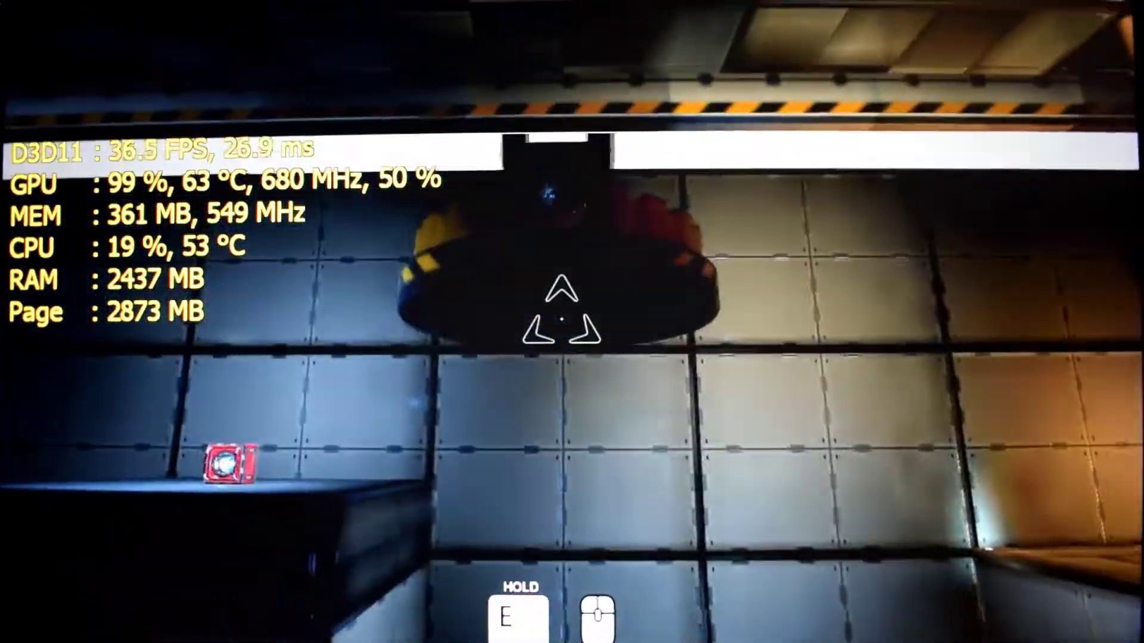
key(w)
key(w)
key(w)
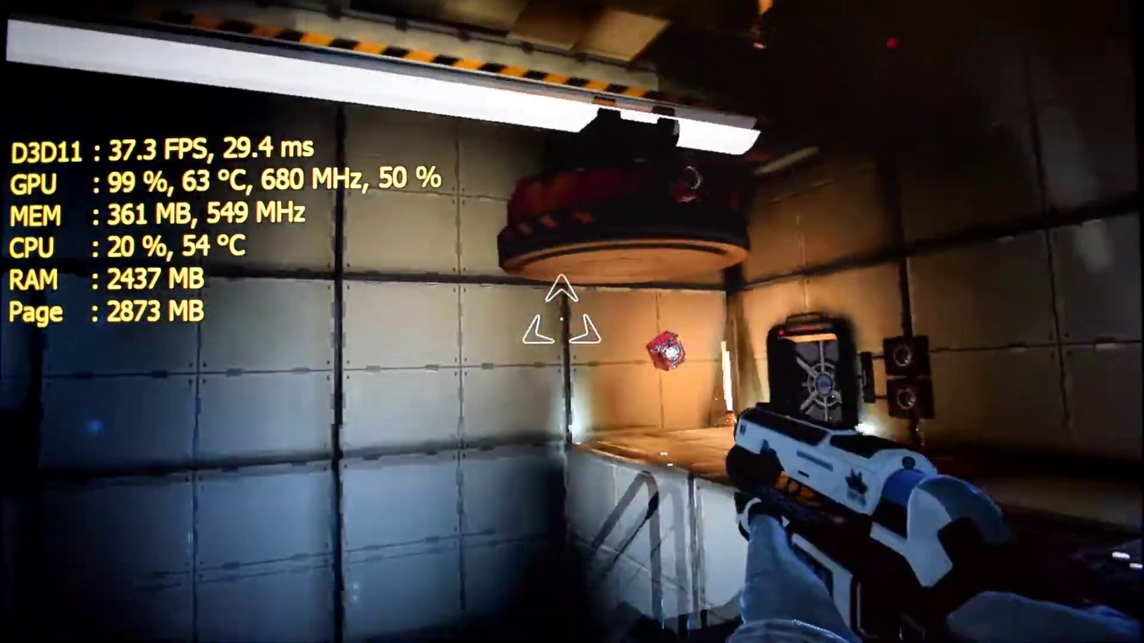
key(w)
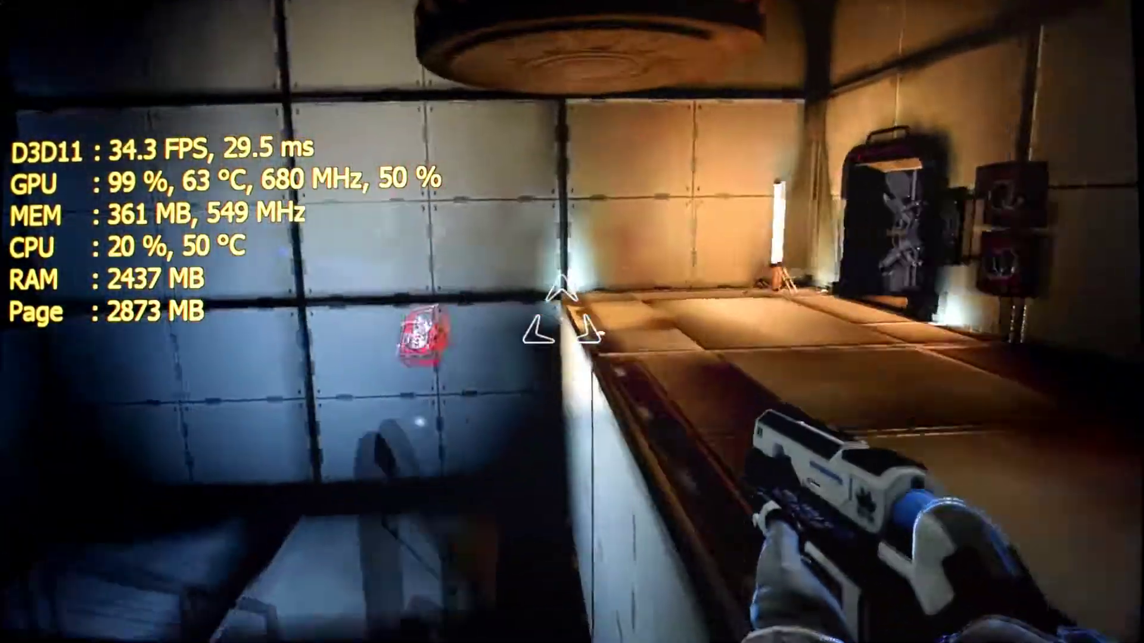
key(w)
key(w)
key(w)
key(w)
key(w)
key(w)
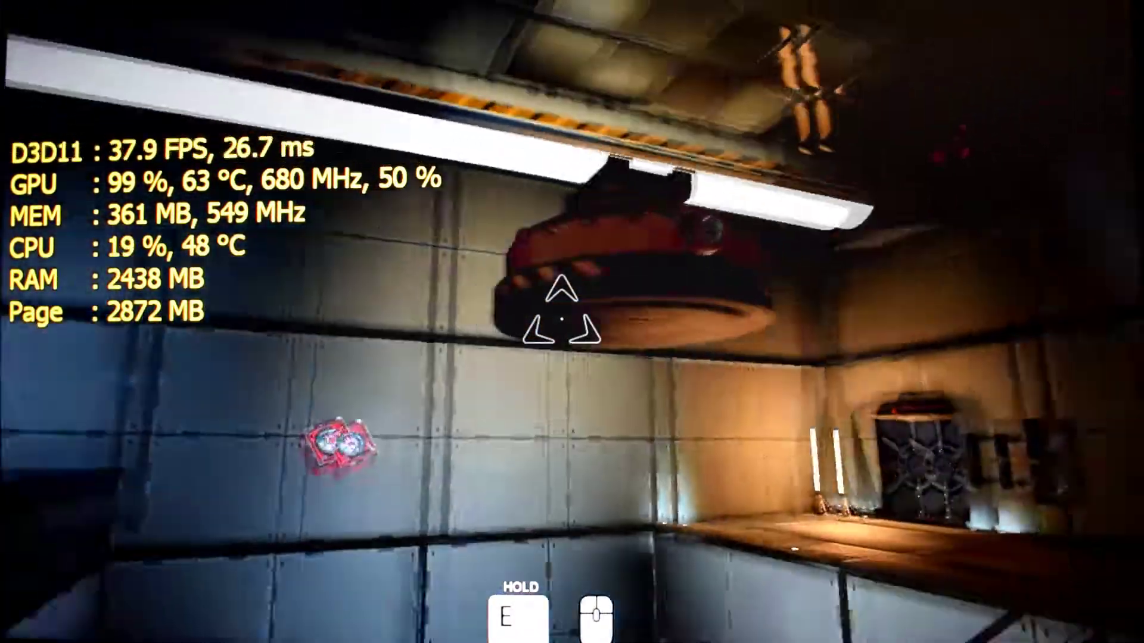
key(w)
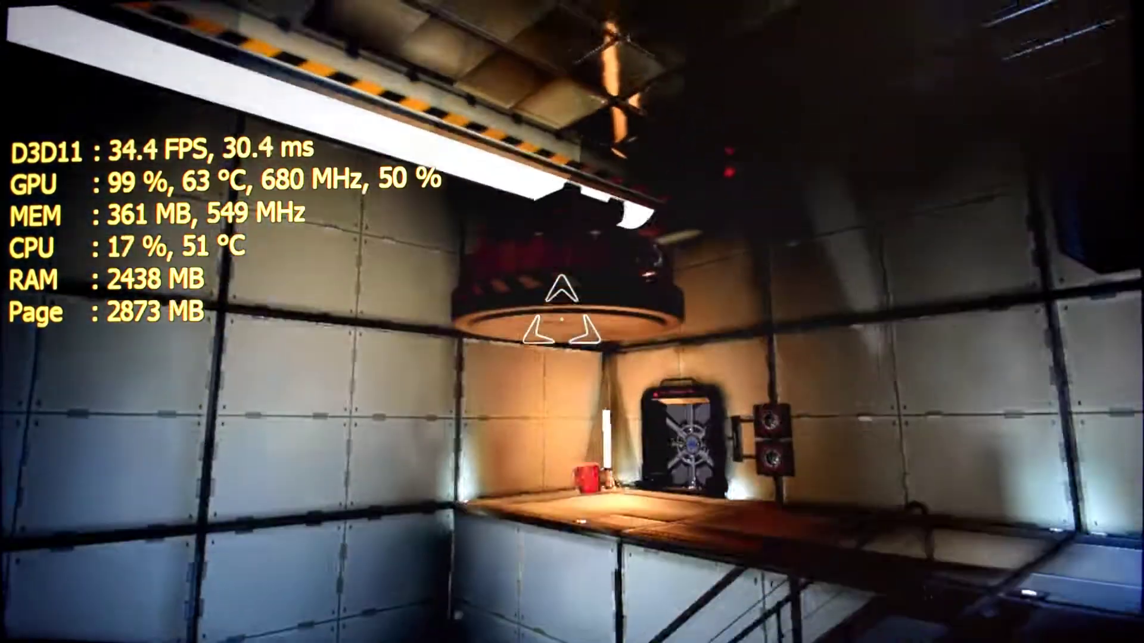
key(w)
Take the red power cube from under the ceiling disc and carry it into the corridor.
key(w)
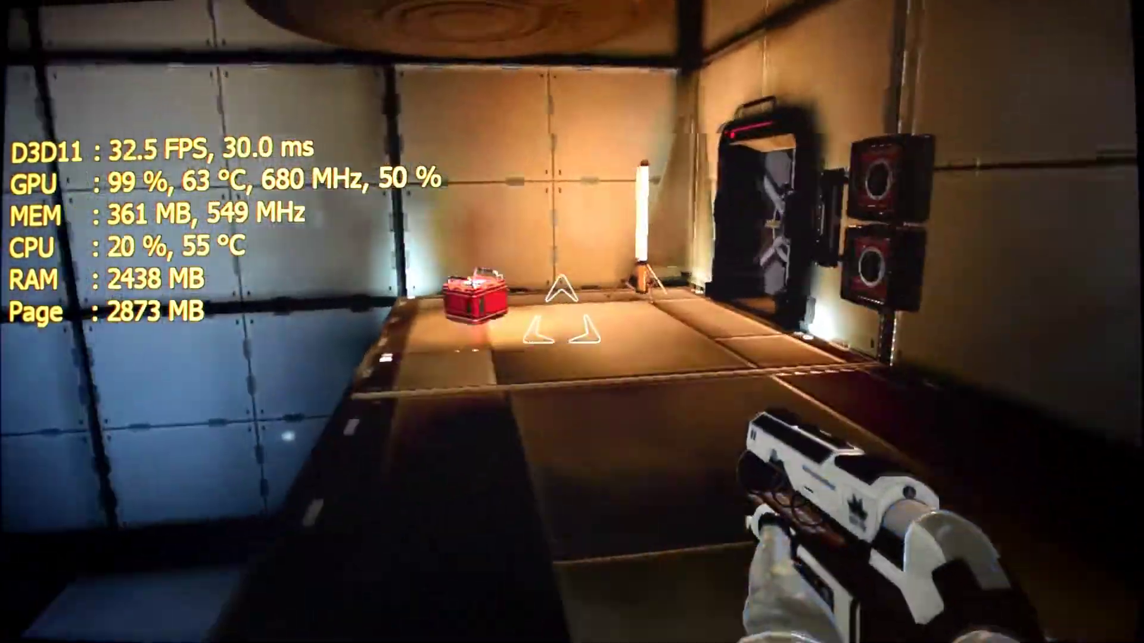
key(w)
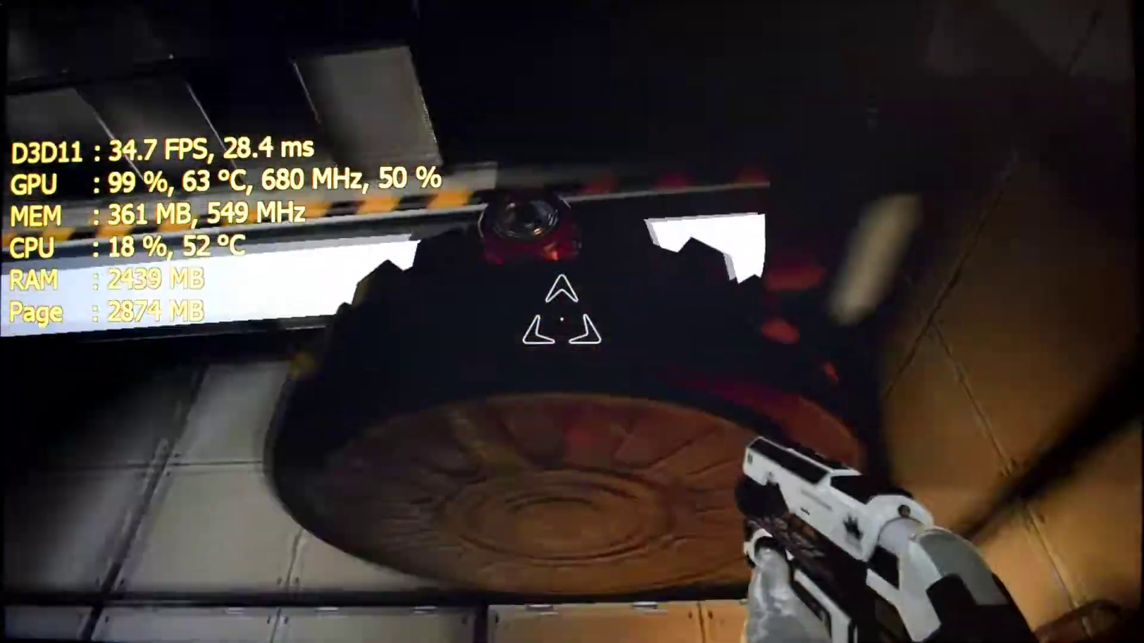
click(561, 312)
key(w)
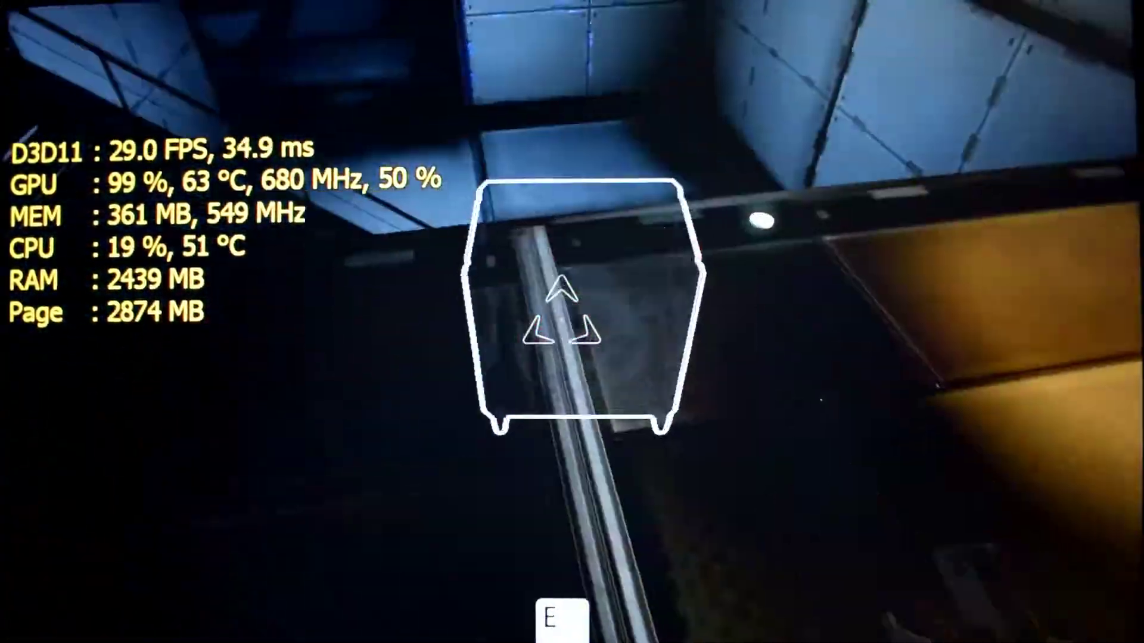
click(561, 313)
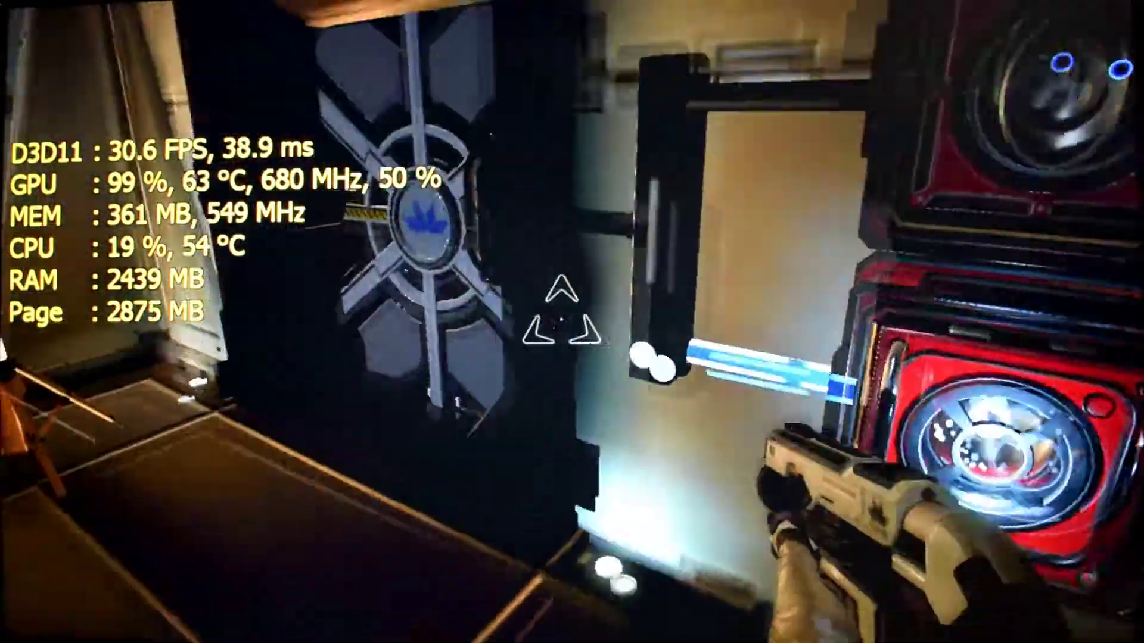
key(w)
Grab the beam relay to power the door, then walk the Sector A9 corridor toward the vault door.
key(w)
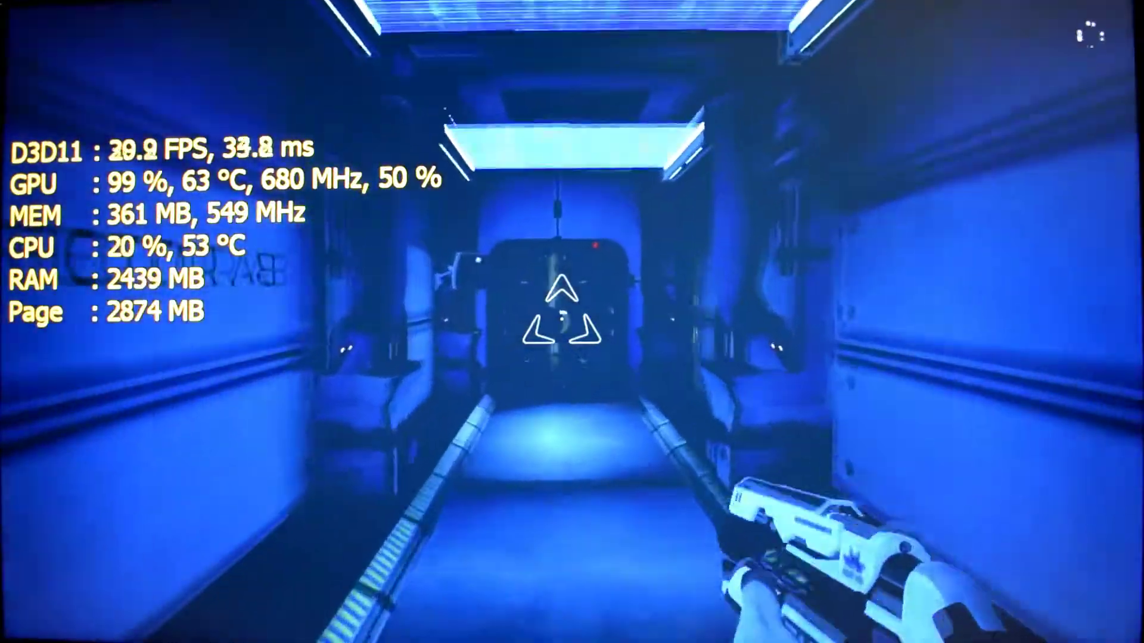
key(w)
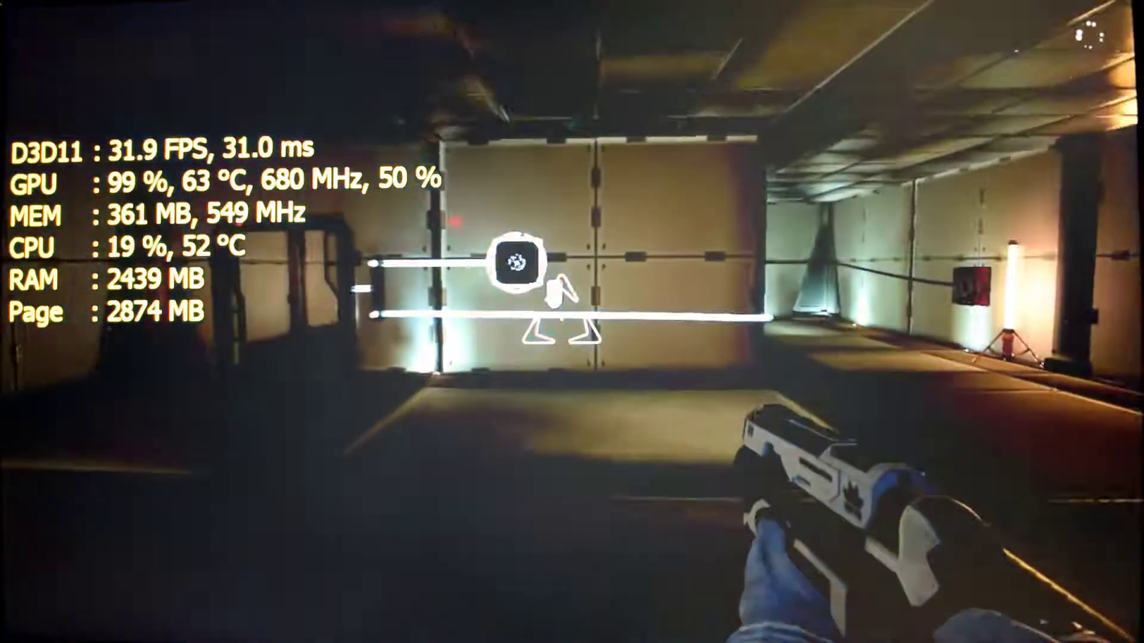
key(w)
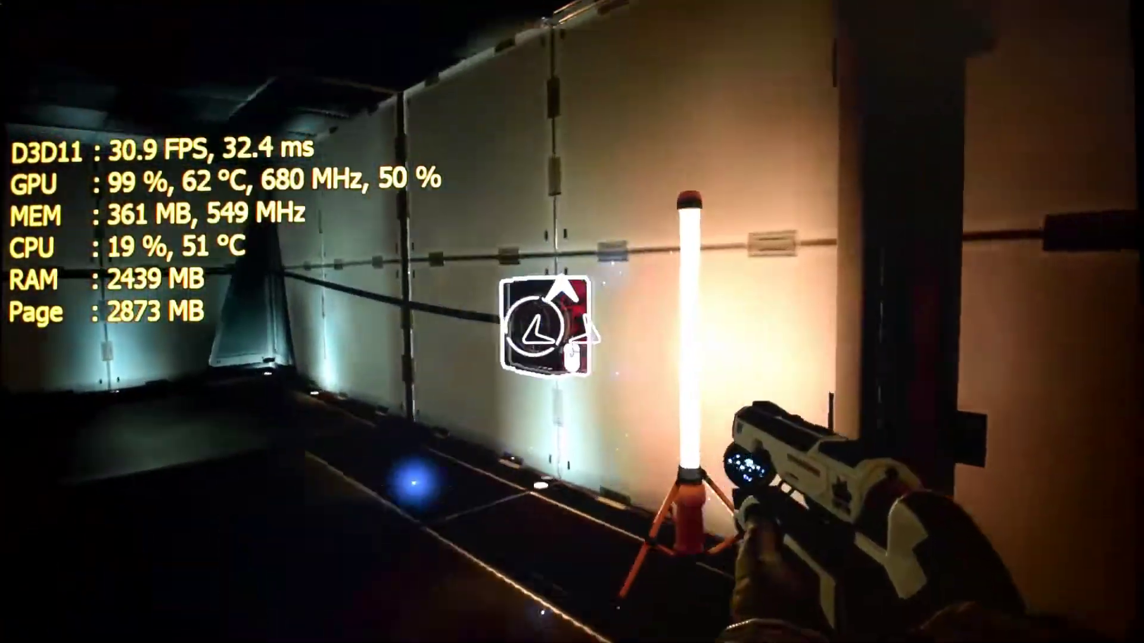
key(w)
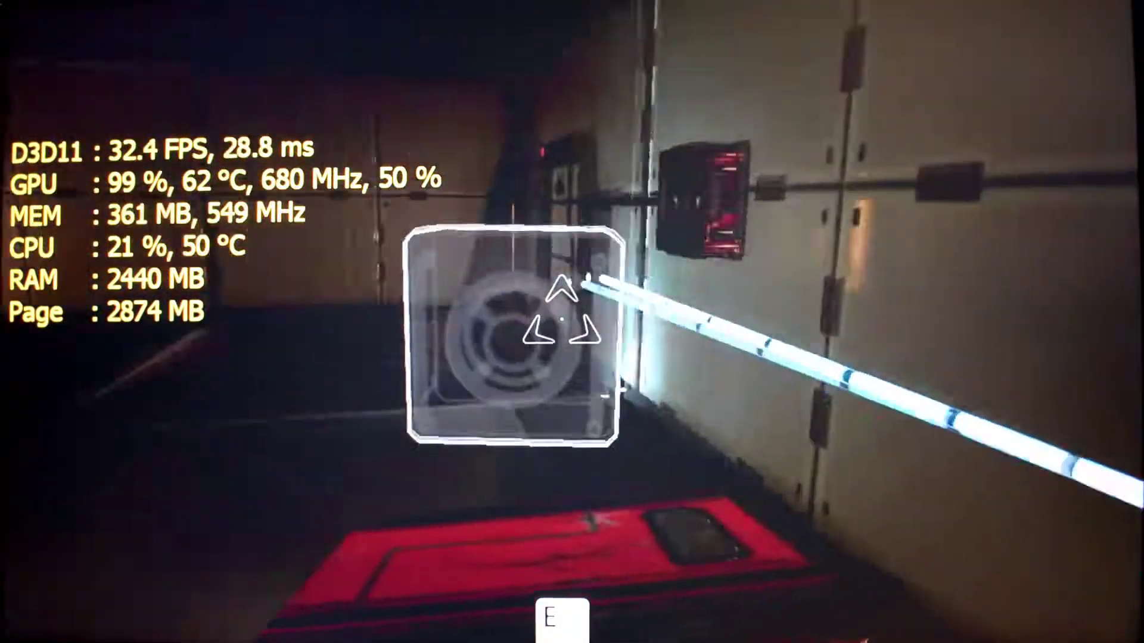
key(e)
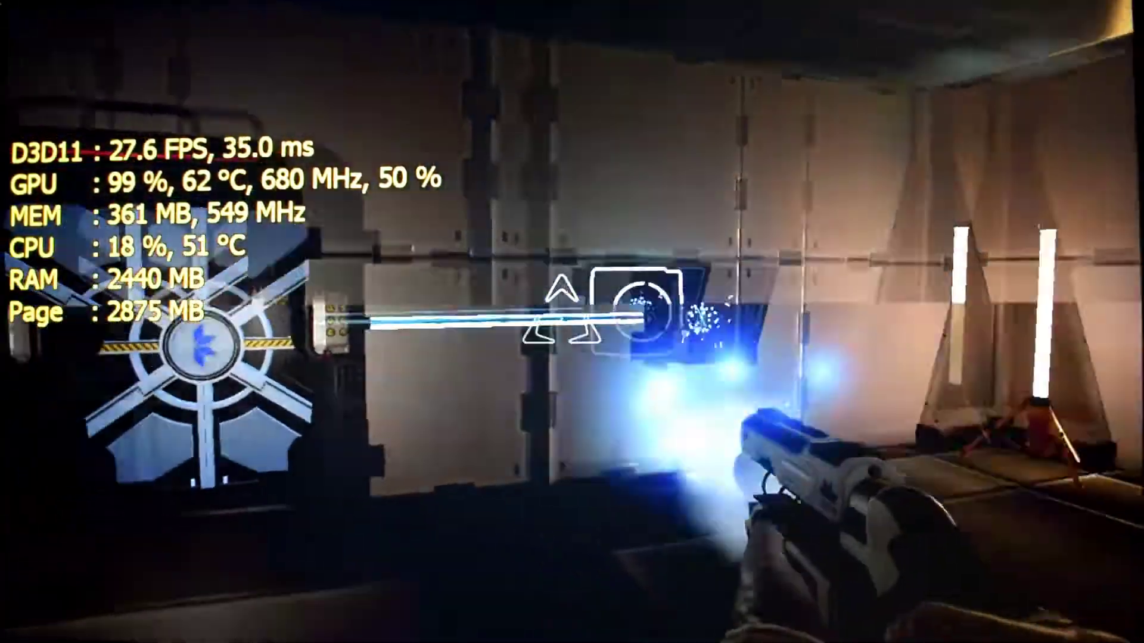
key(w)
key(w)
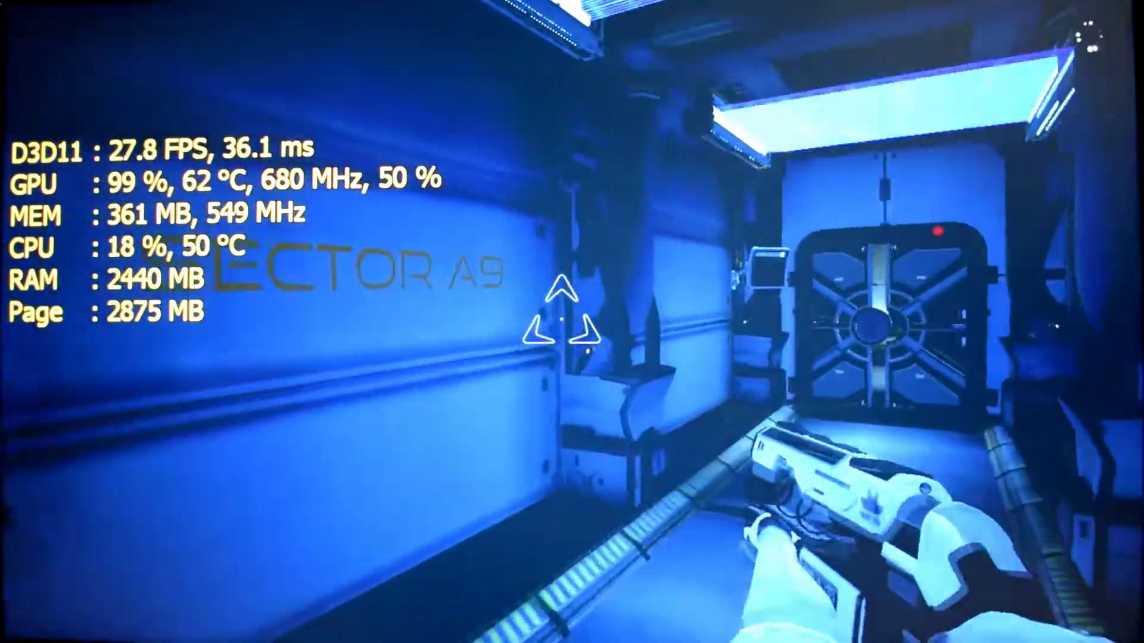
key(w)
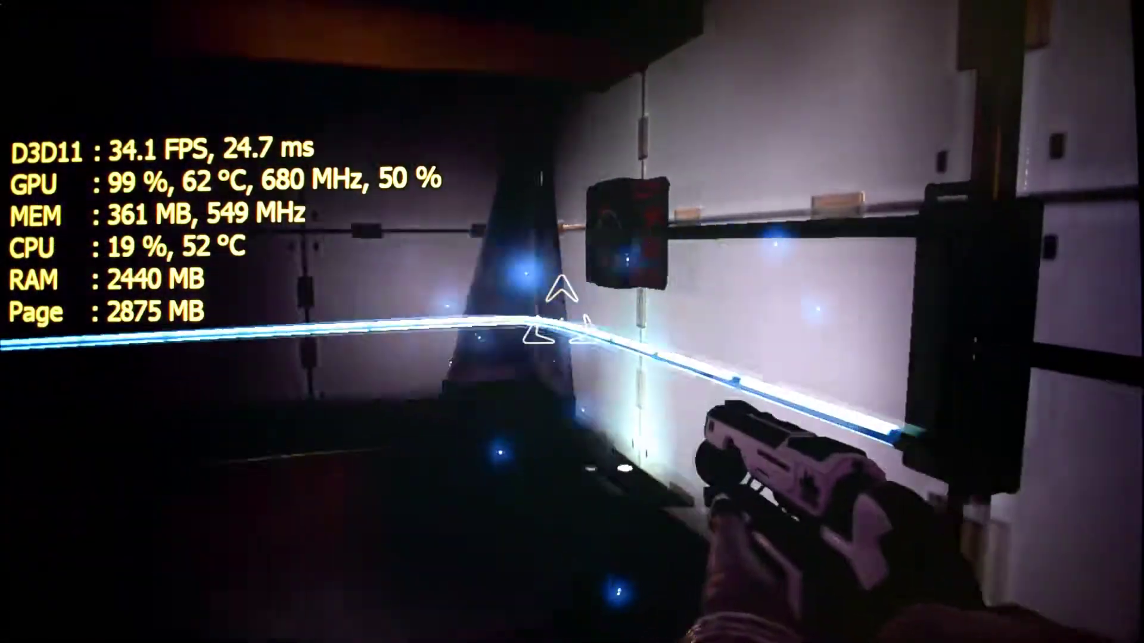
Cross the dark room to the corridor with glowing pillars.
key(w)
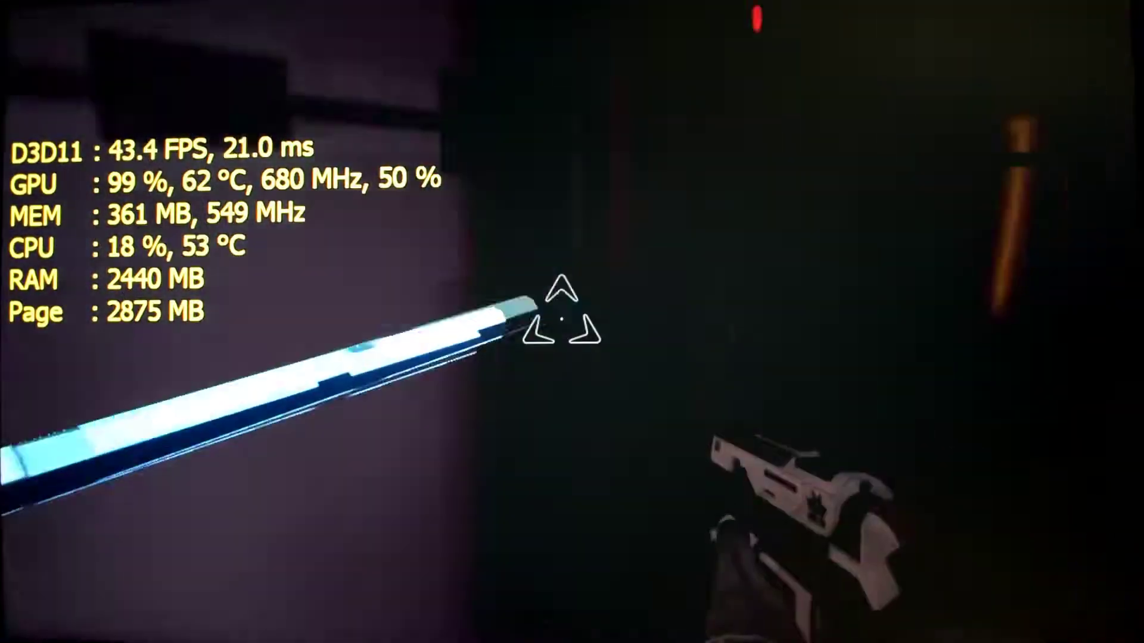
key(w)
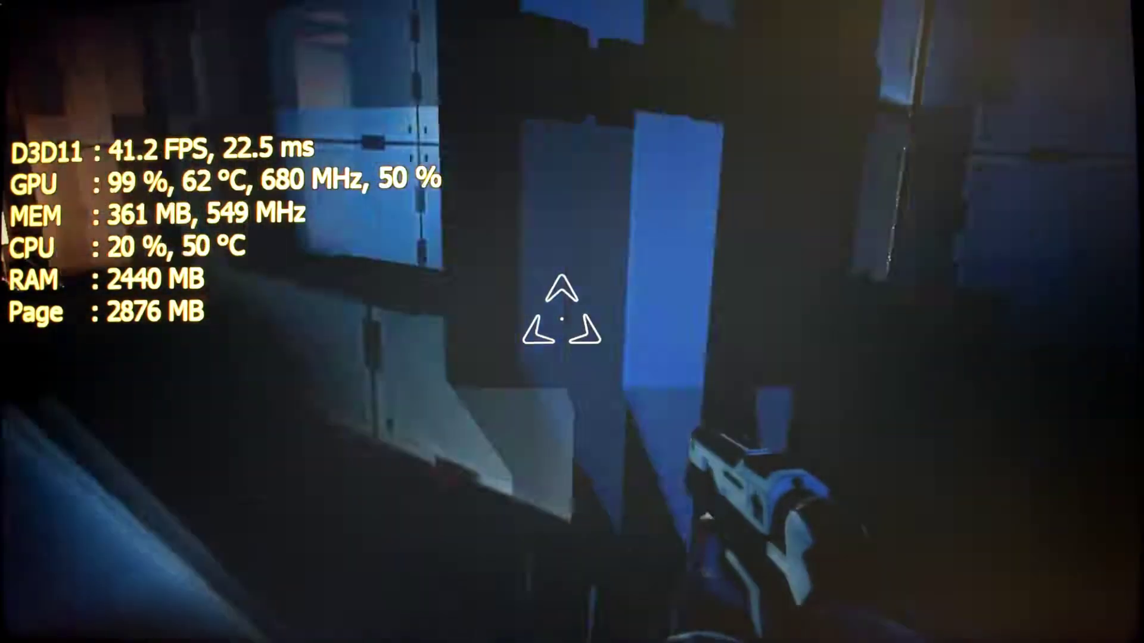
key(w)
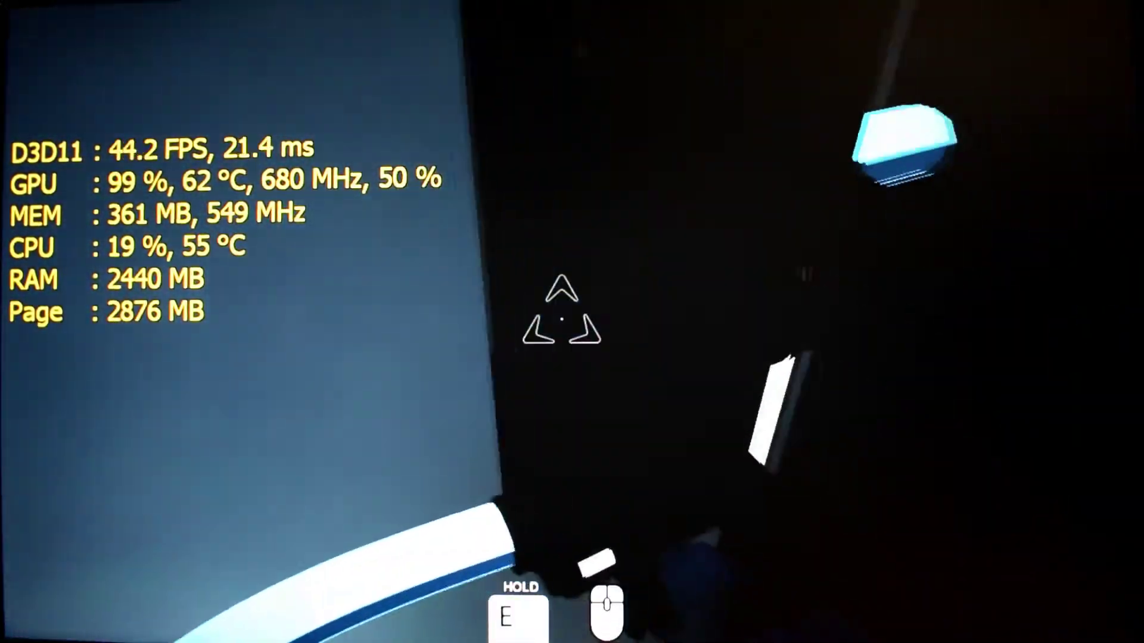
key(w)
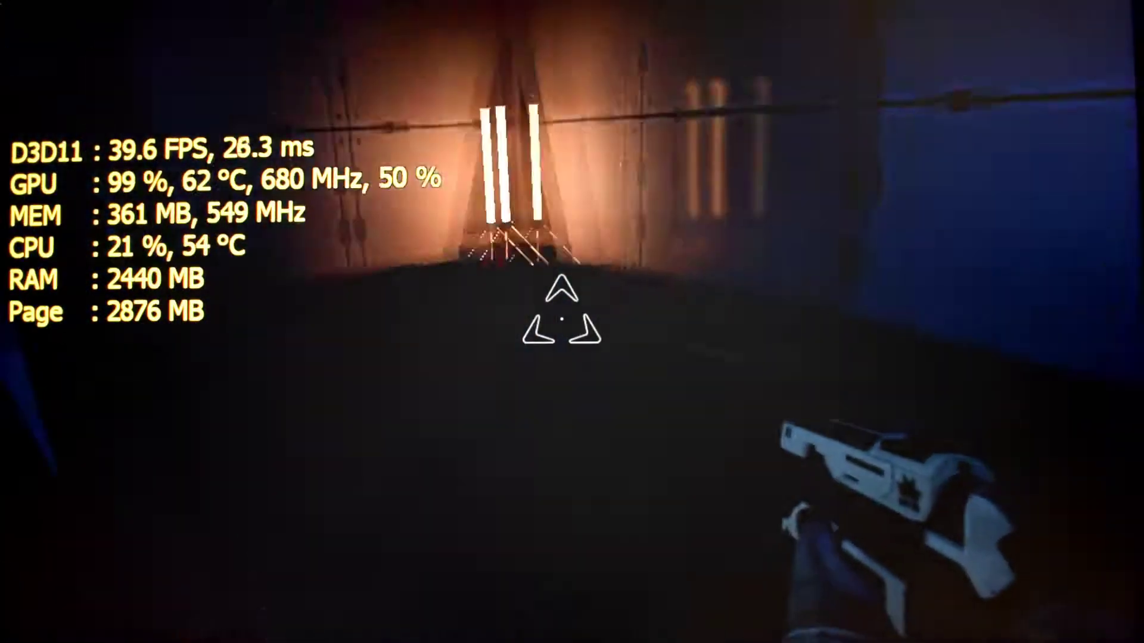
Shoot two energy spheres into the door sockets and walk up to the opened vault door.
click(562, 317)
key(w)
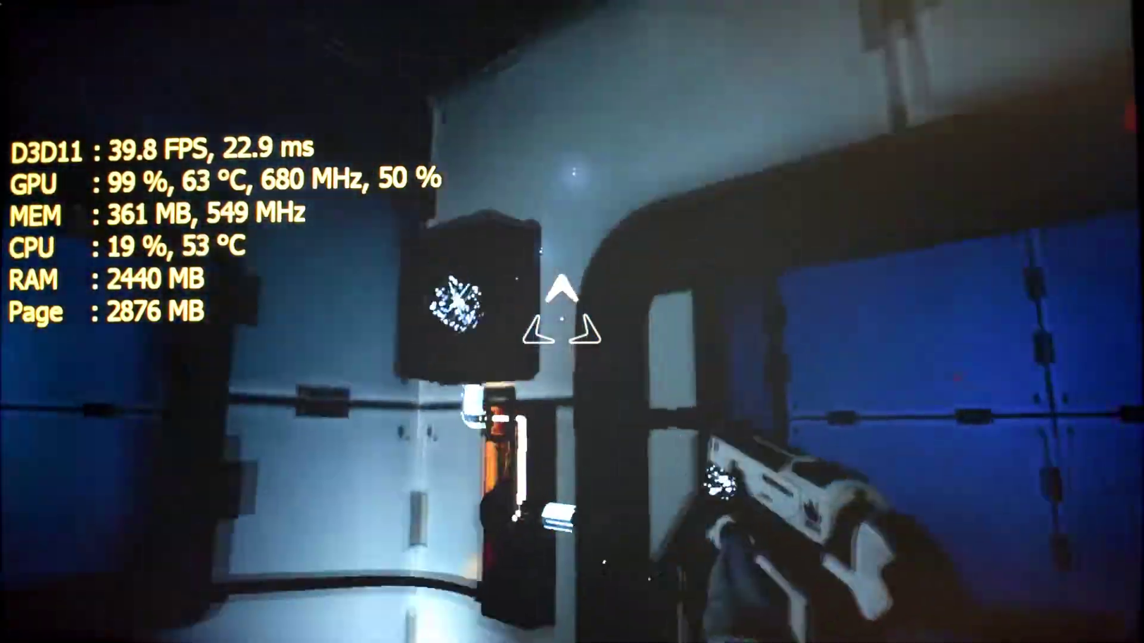
click(561, 317)
key(w)
click(562, 317)
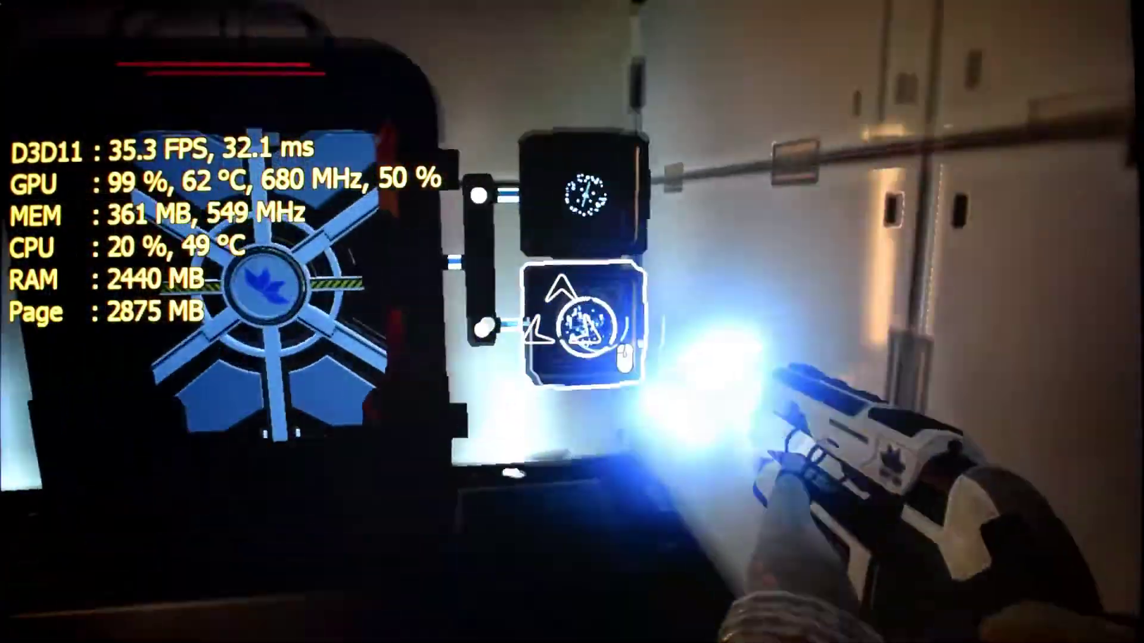
key(w)
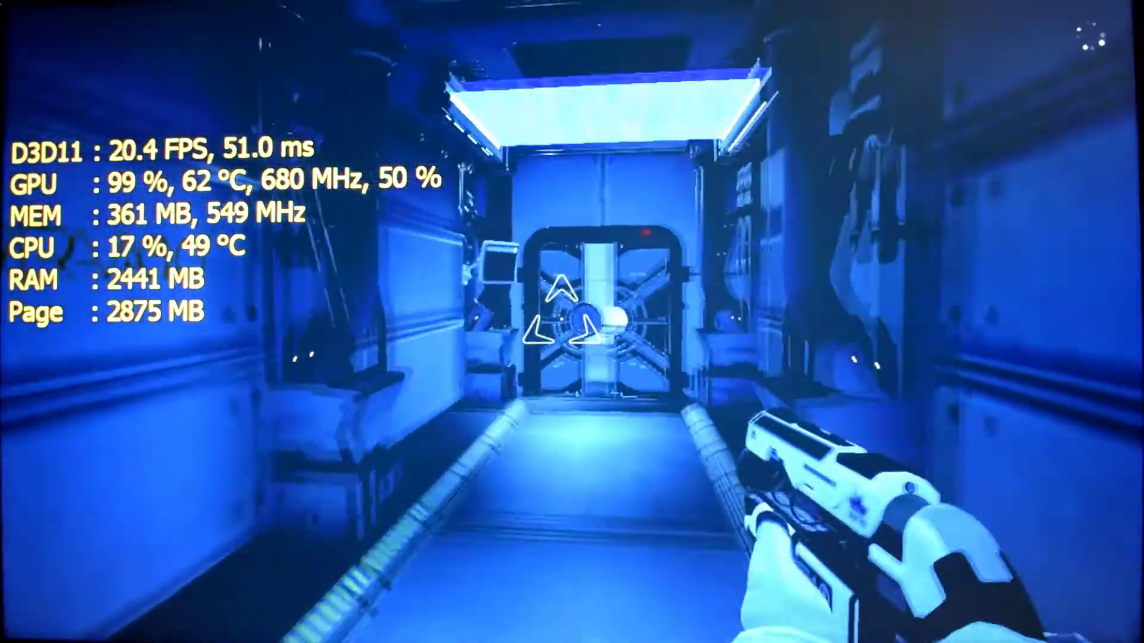
key(w)
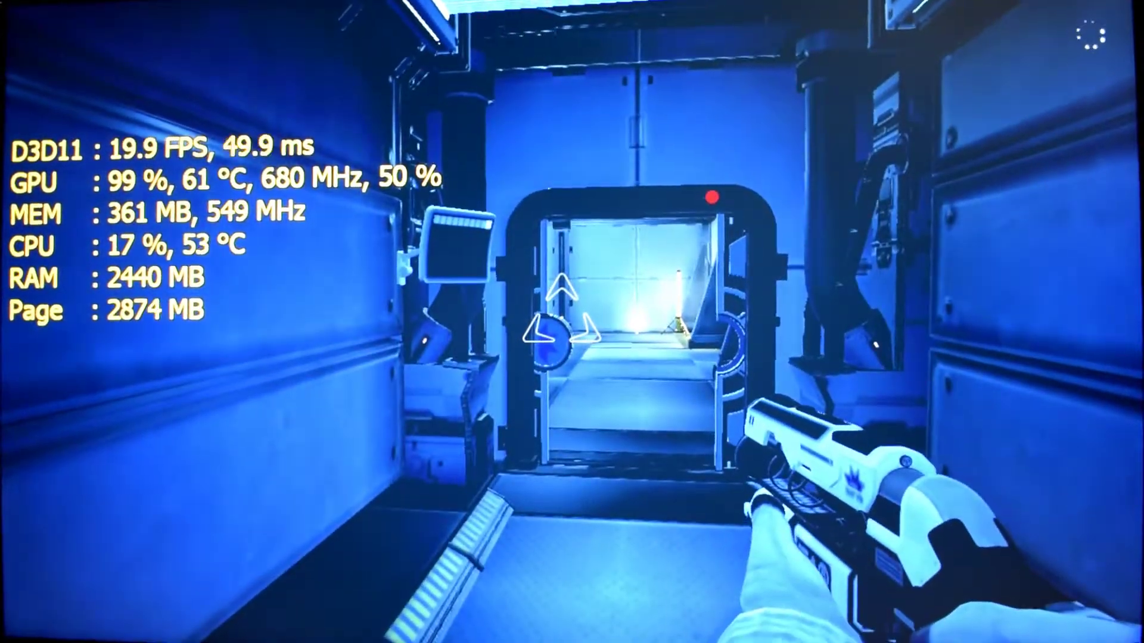